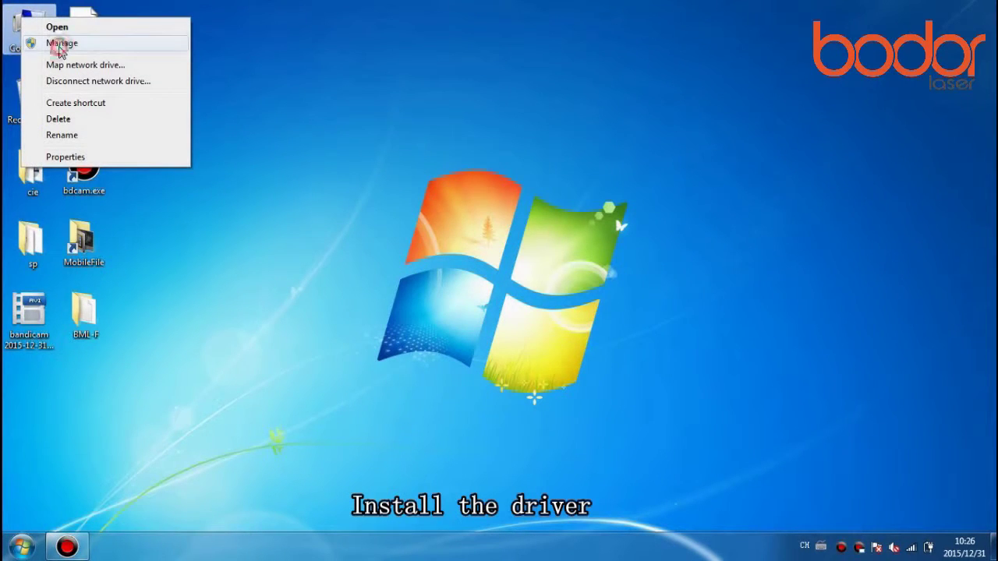
Open Device Manager in the computer's management console and start a driver software update for the USBLMCV2 device.
left_click(61, 44)
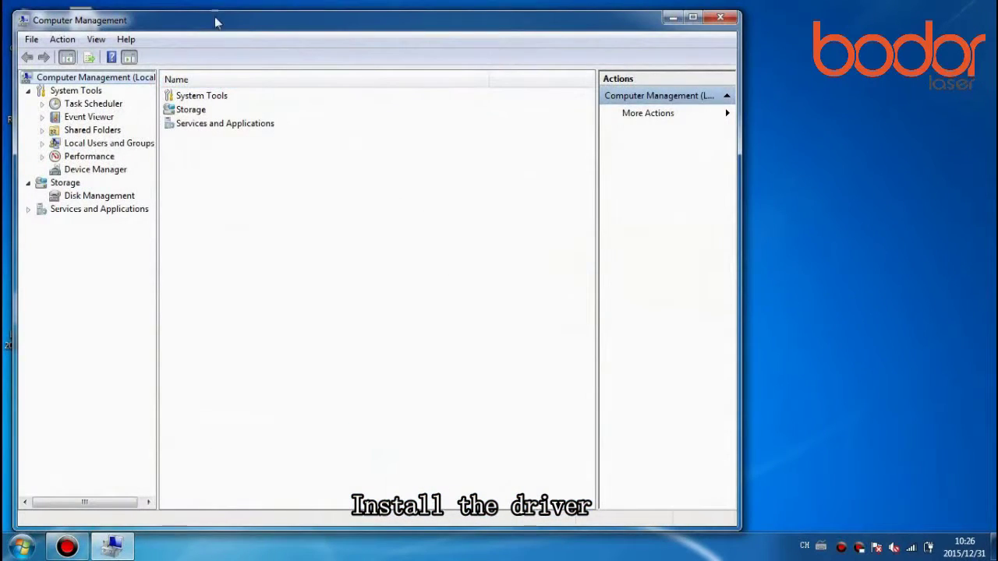
left_click(108, 173)
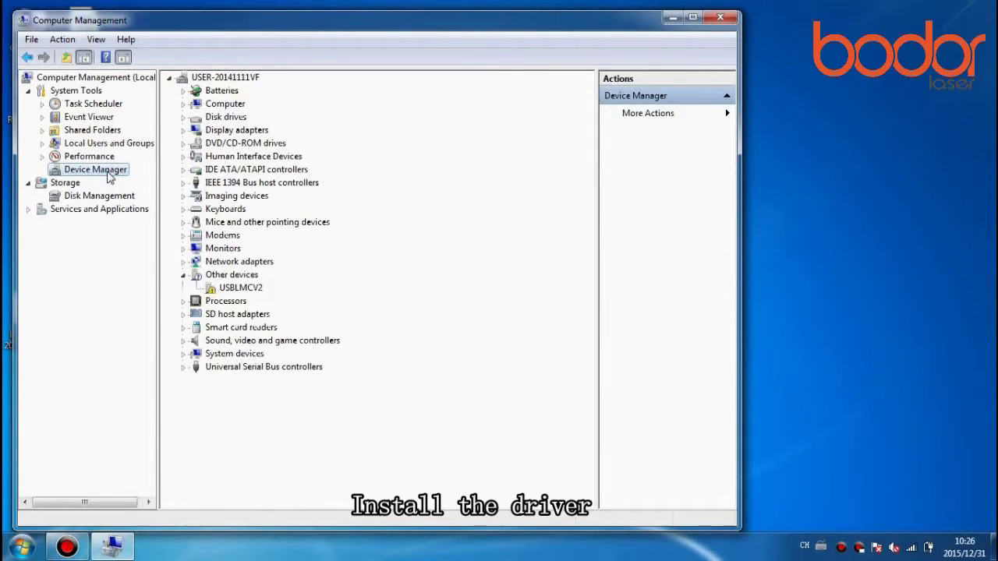
left_click(257, 289)
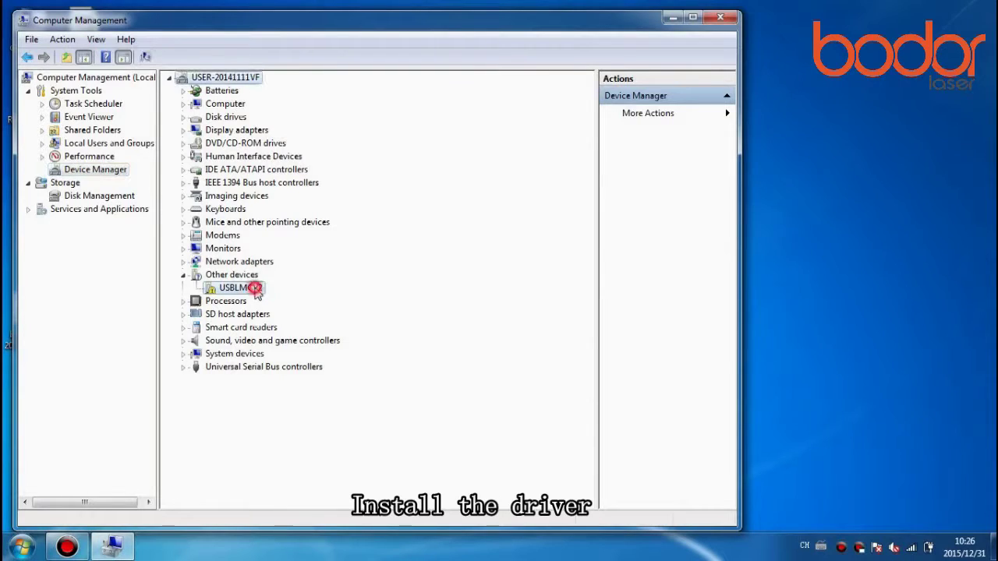
right_click(258, 289)
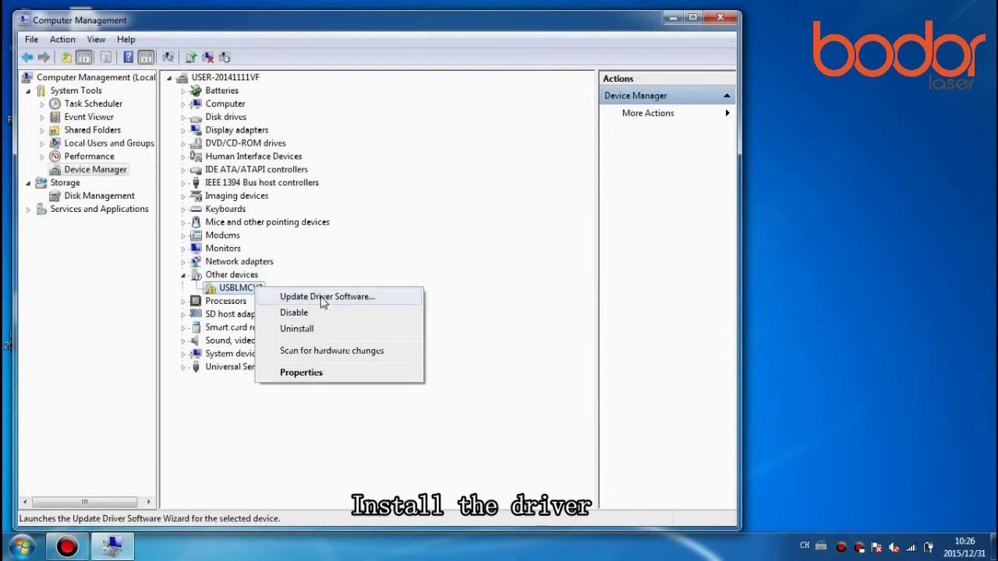
left_click(322, 300)
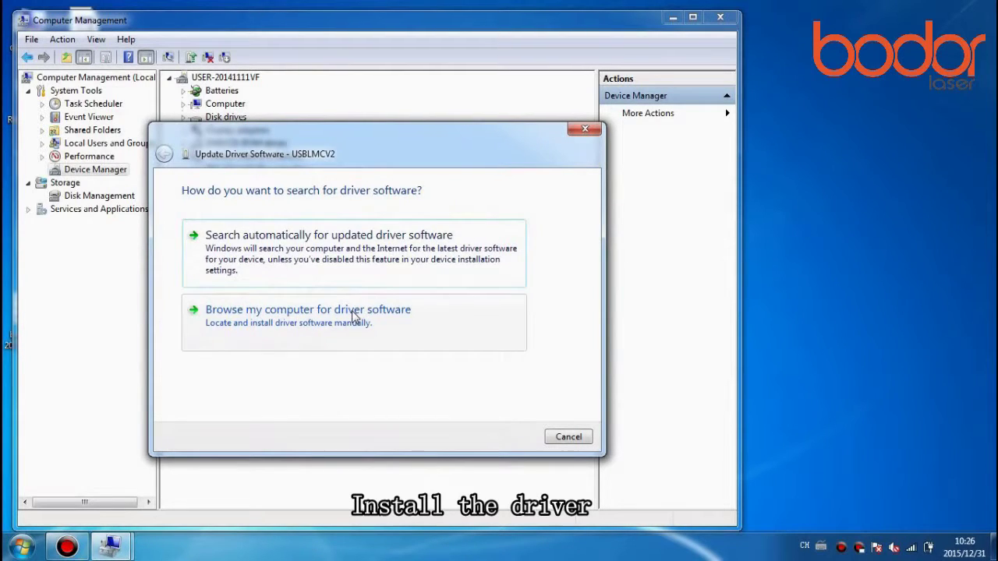
Choose to locate the driver manually and select the JCZDriverAllInOne folder inside BML-F\Drives as its source.
left_click(355, 316)
left_click(497, 244)
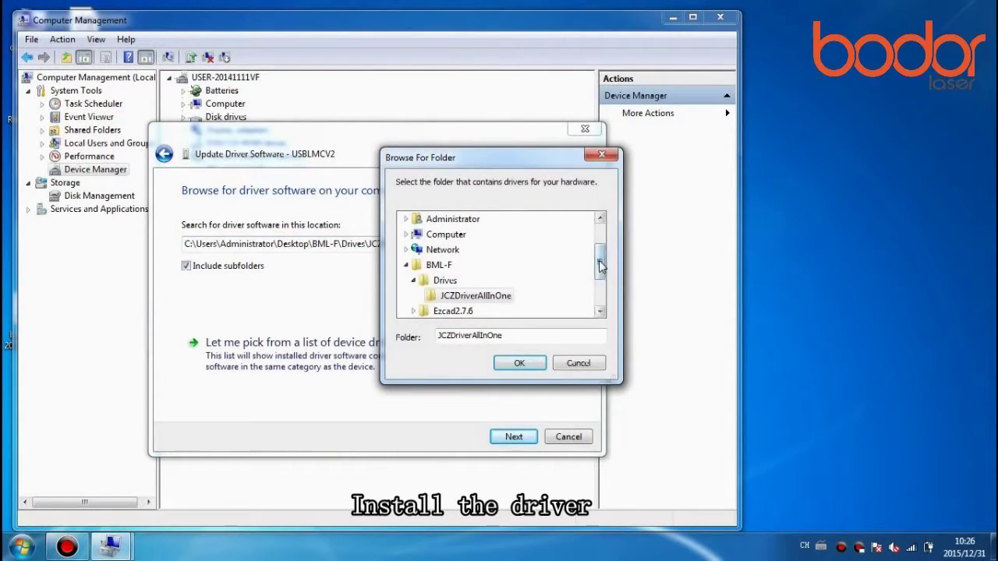
mouse_move(599, 267)
left_mouse_down()
mouse_move(604, 244)
mouse_move(604, 266)
left_mouse_up()
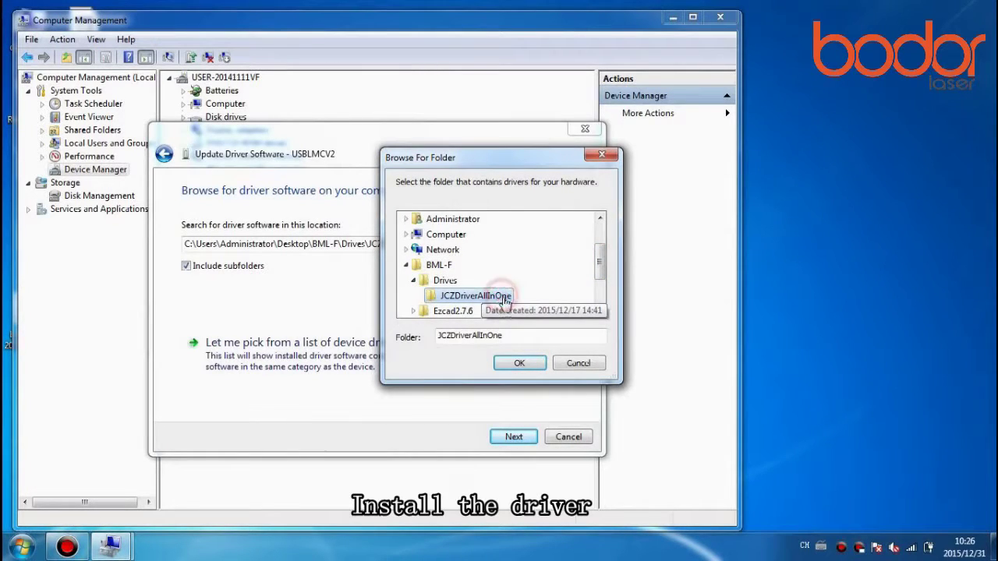
left_click(519, 363)
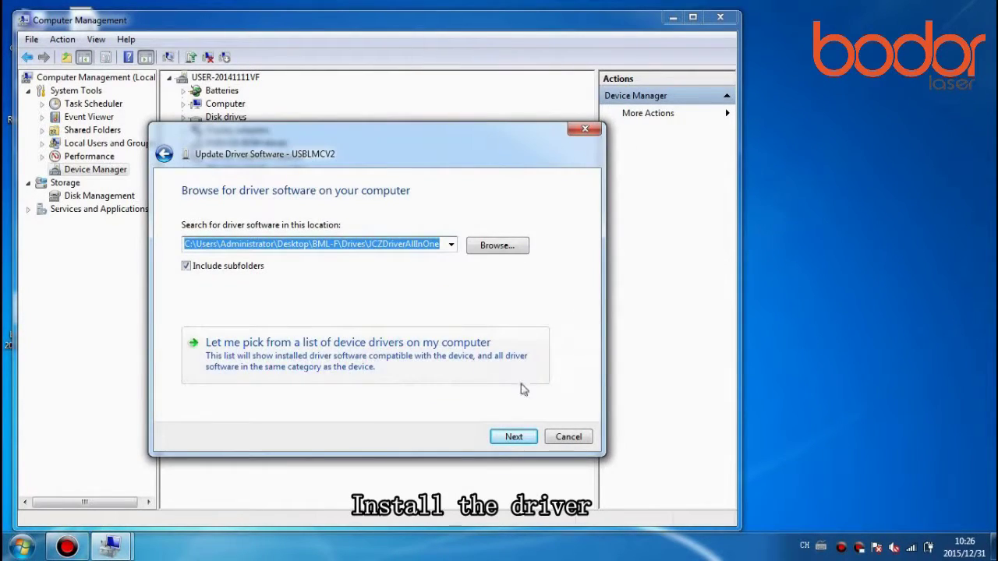
Install the BeiJing JCZ Technology device software, accepting the security request, and close the wizard and Computer Management.
left_click(514, 437)
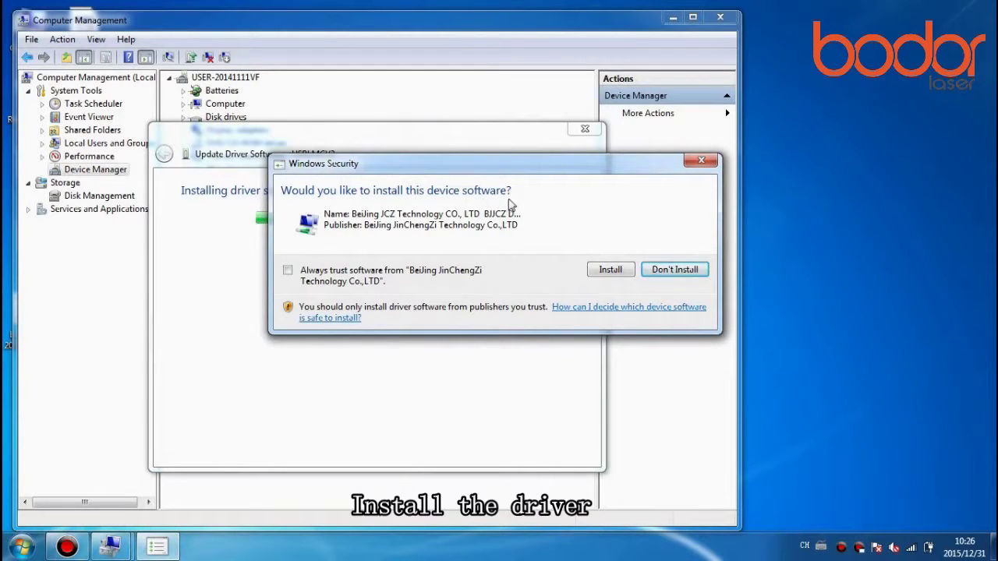
left_click(610, 271)
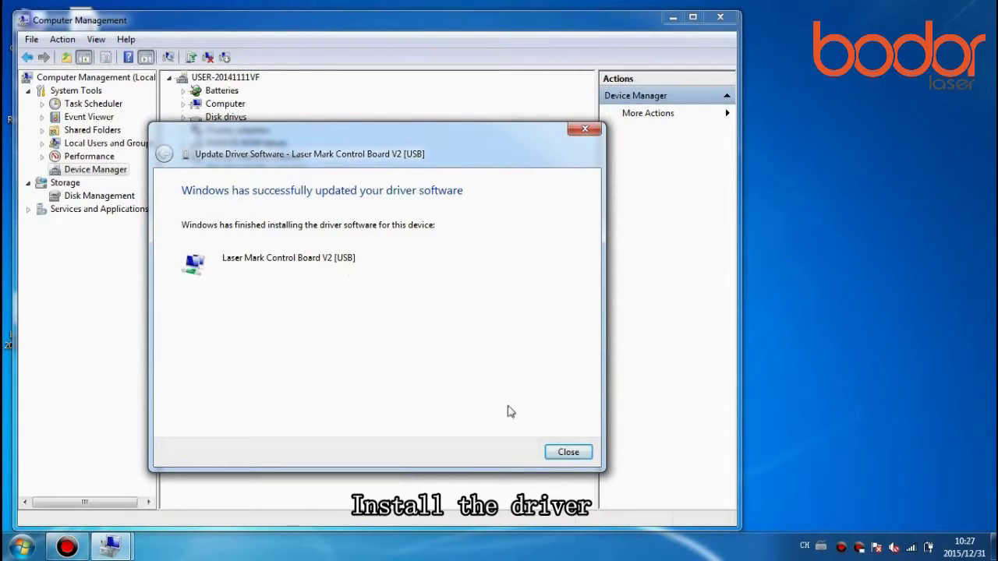
left_click(569, 452)
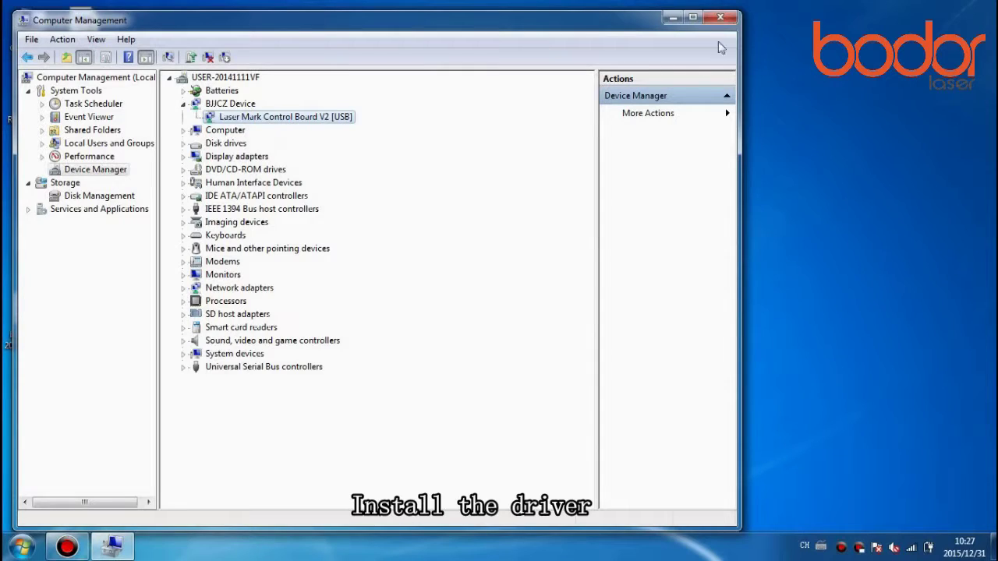
left_click(720, 18)
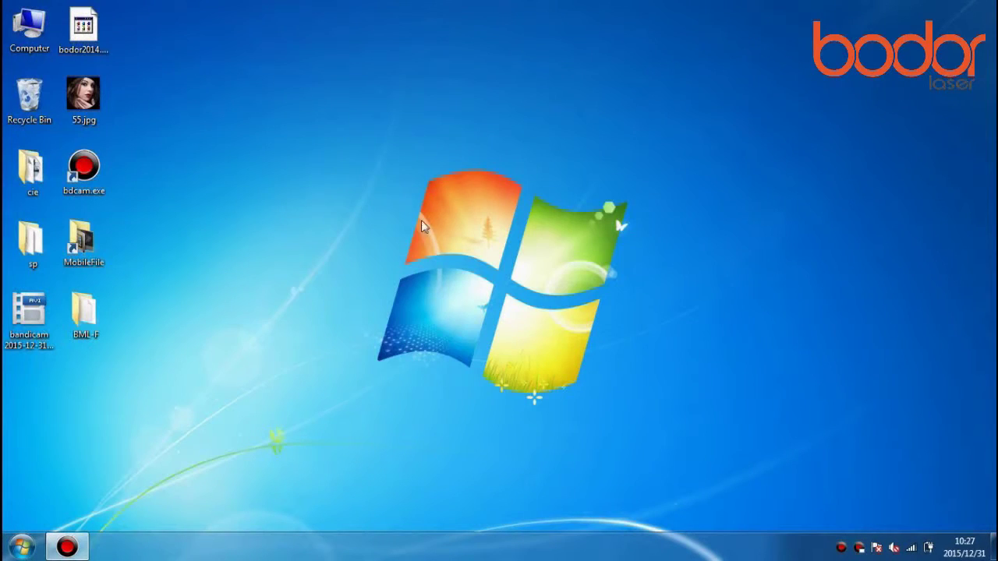
Go to the Ezcad2.7.6 folder within the desktop's BML-F folder and open the properties of EzCad2.exe.
left_click(88, 316)
double_click(88, 316)
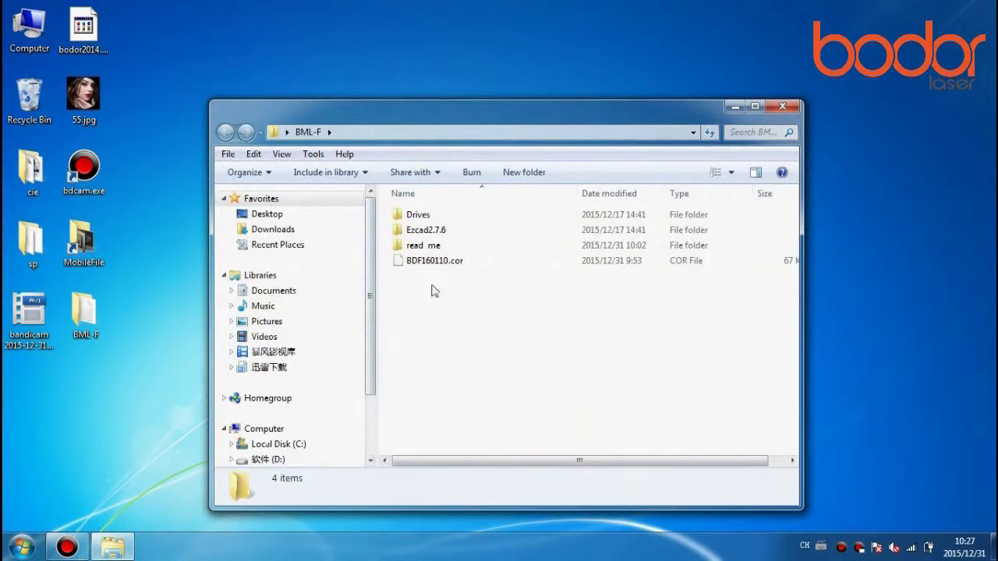
double_click(436, 231)
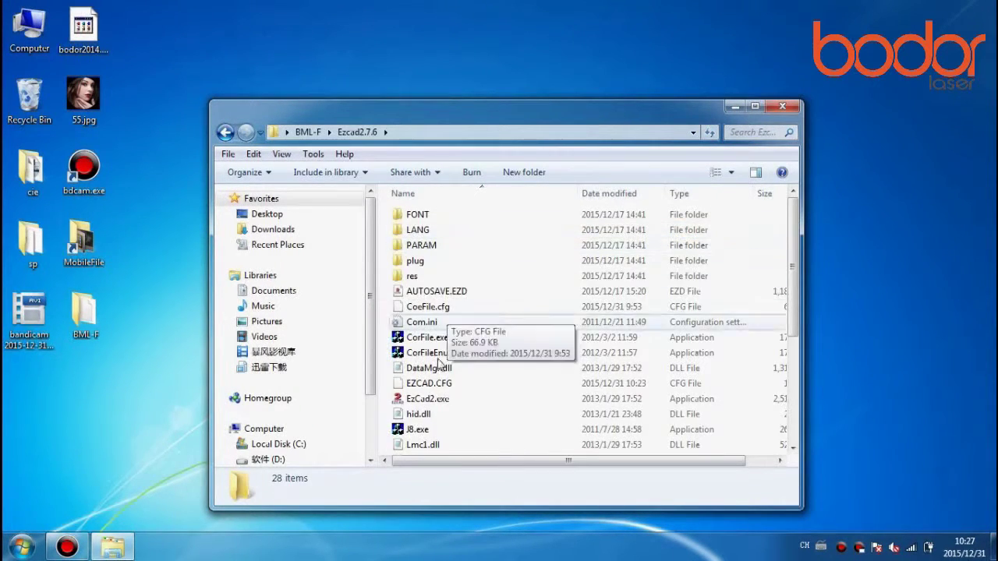
left_click(434, 402)
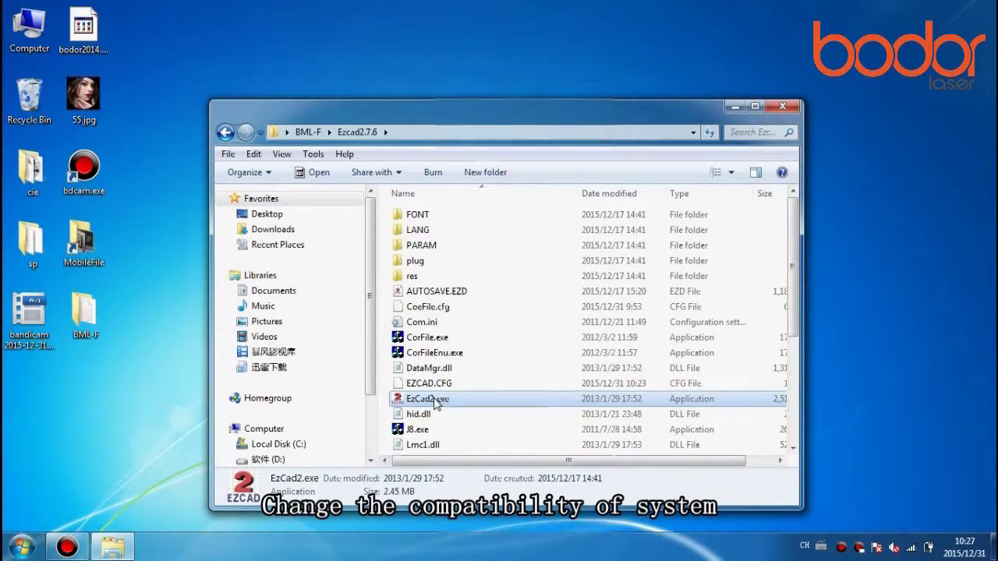
right_click(436, 403)
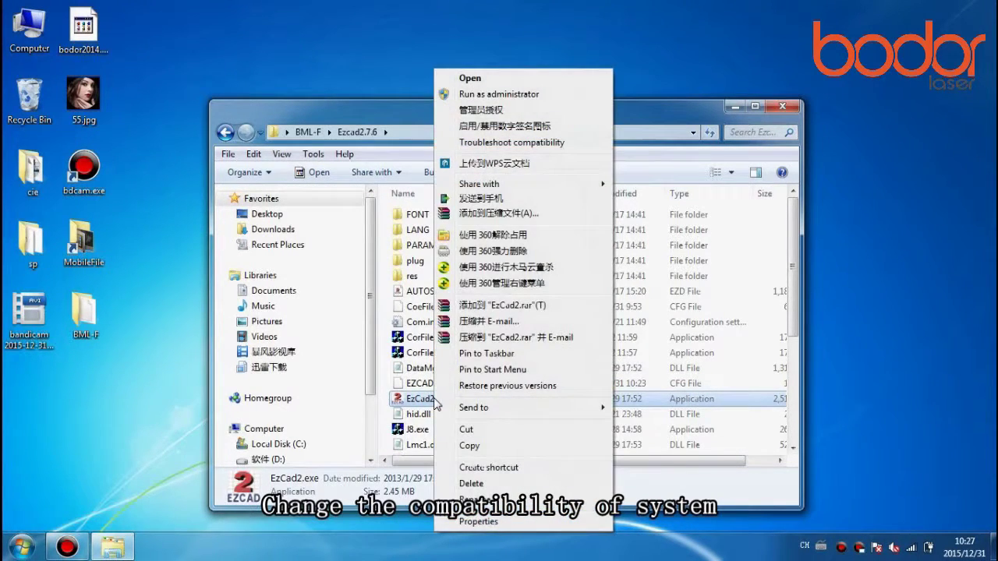
left_click(511, 527)
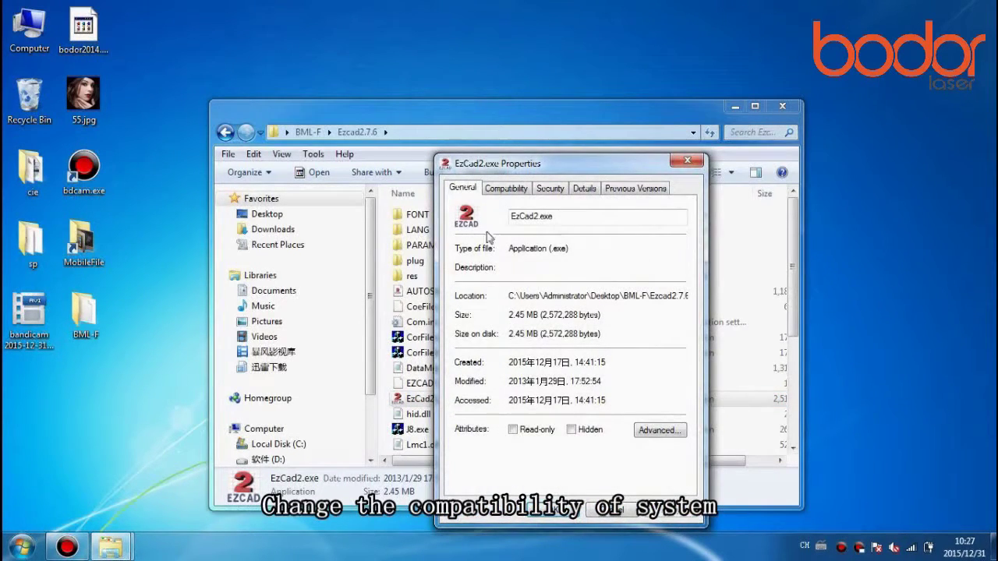
Set EzCad2.exe to run in compatibility mode for Windows XP (Service Pack 3) and apply the change.
left_click(506, 189)
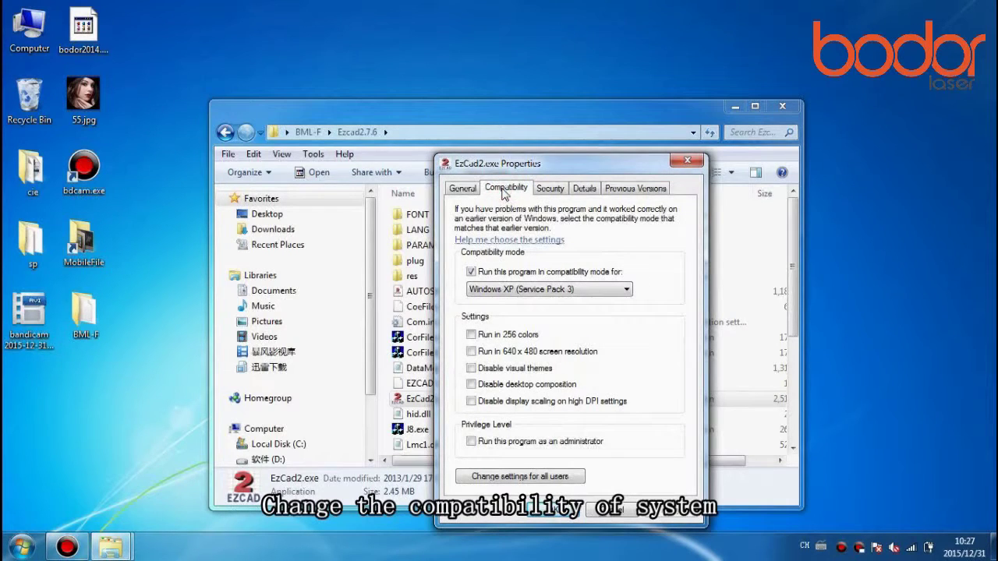
left_click(471, 272)
left_click(471, 272)
left_click(627, 290)
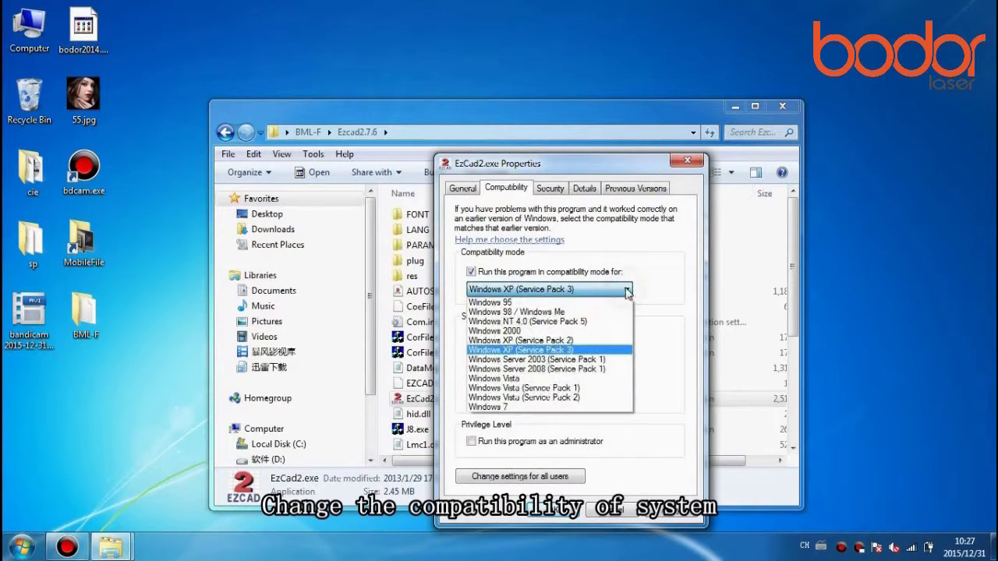
left_click(591, 349)
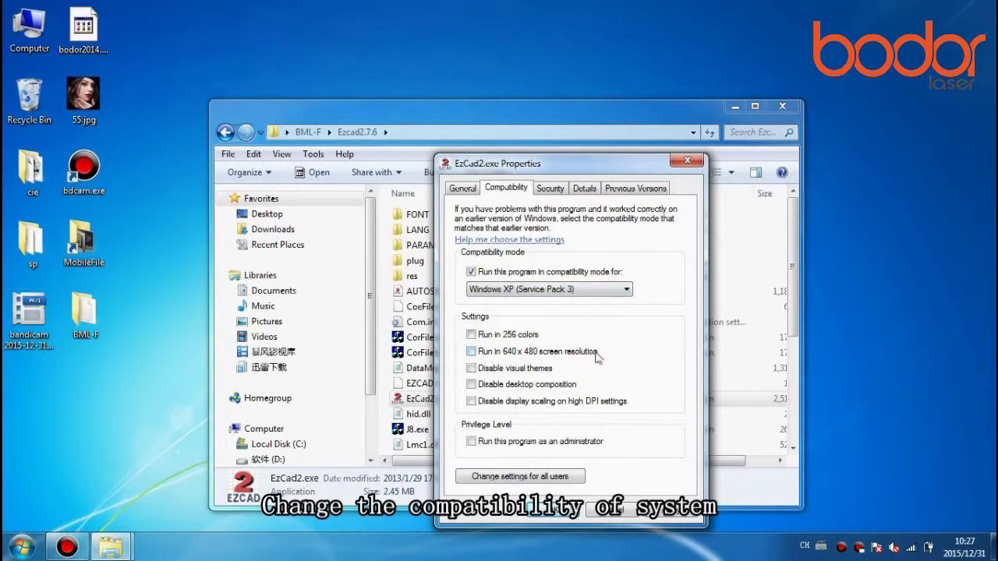
left_click(551, 513)
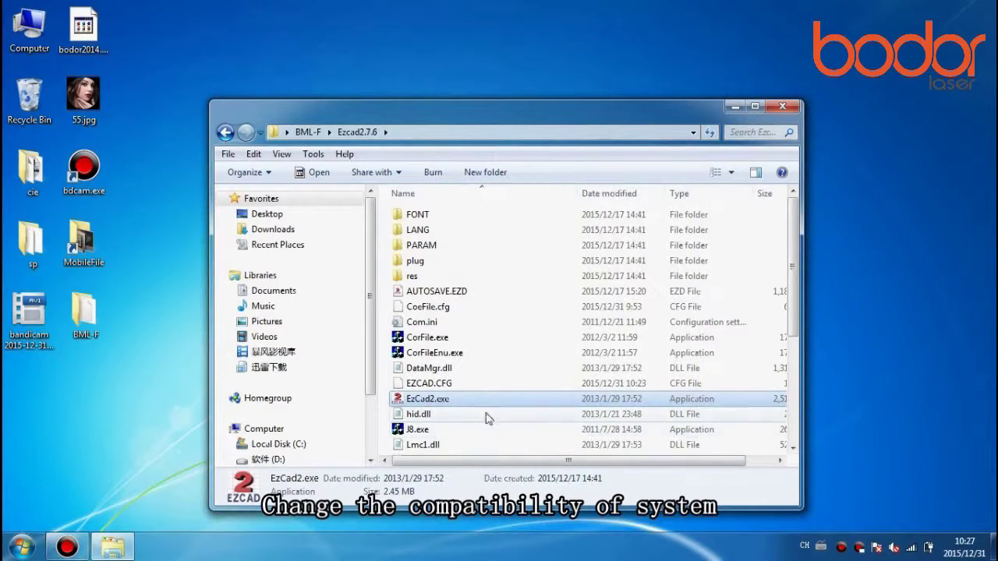
Launch EzCad2 in a reduced window and open its markcfg0 configuration, placing the dialog clear of the remaining desktop space.
double_click(484, 401)
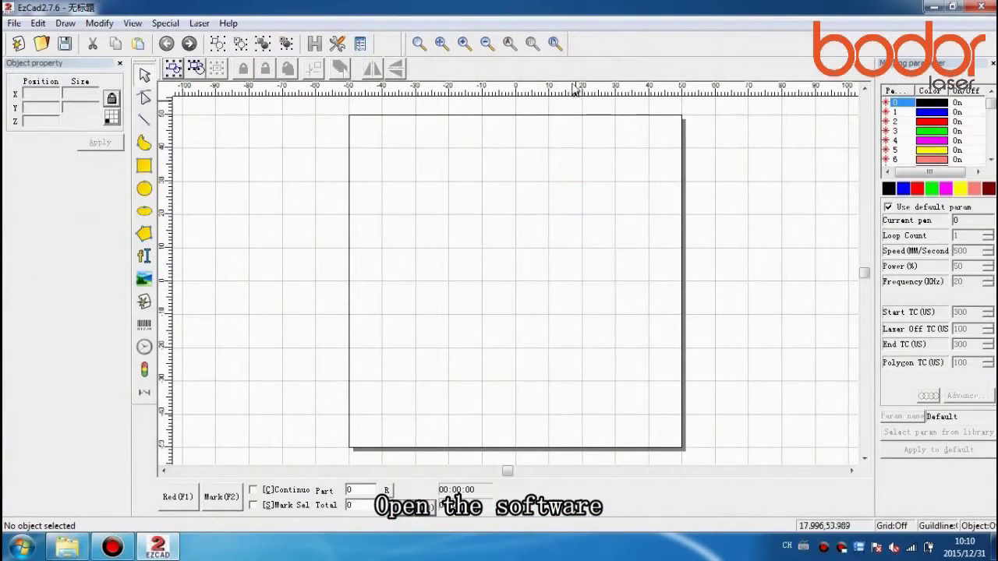
double_click(563, 6)
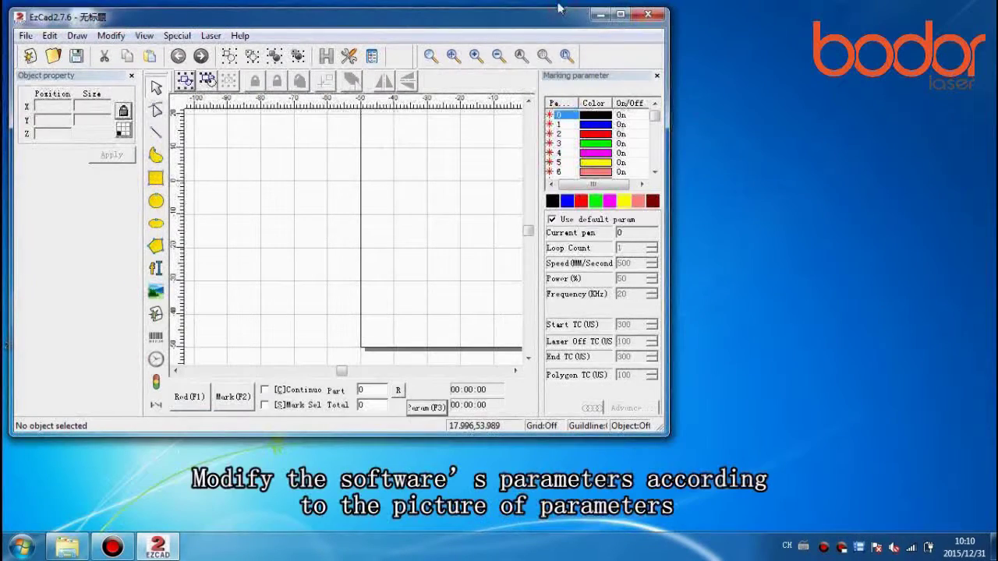
left_click(566, 55)
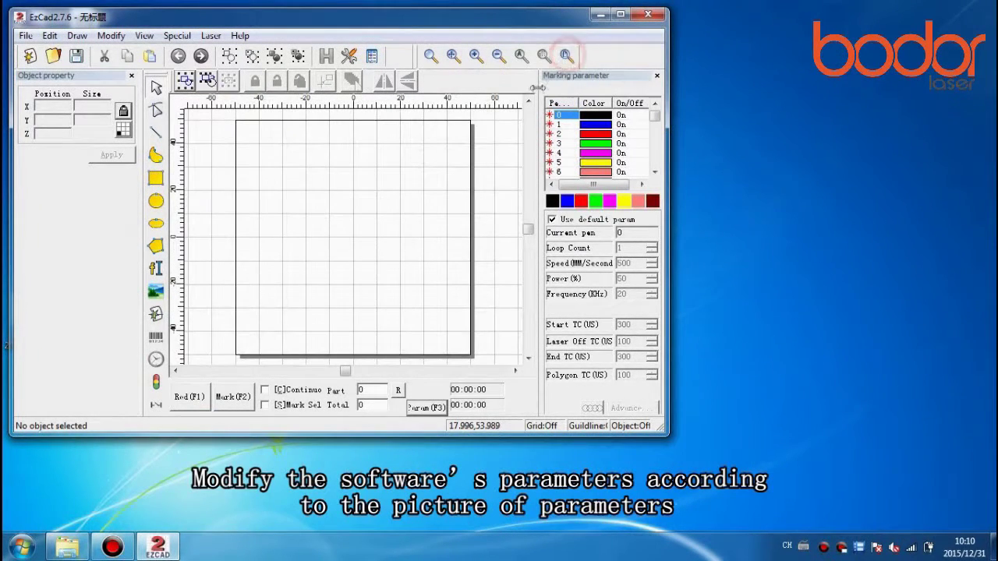
left_click(427, 407)
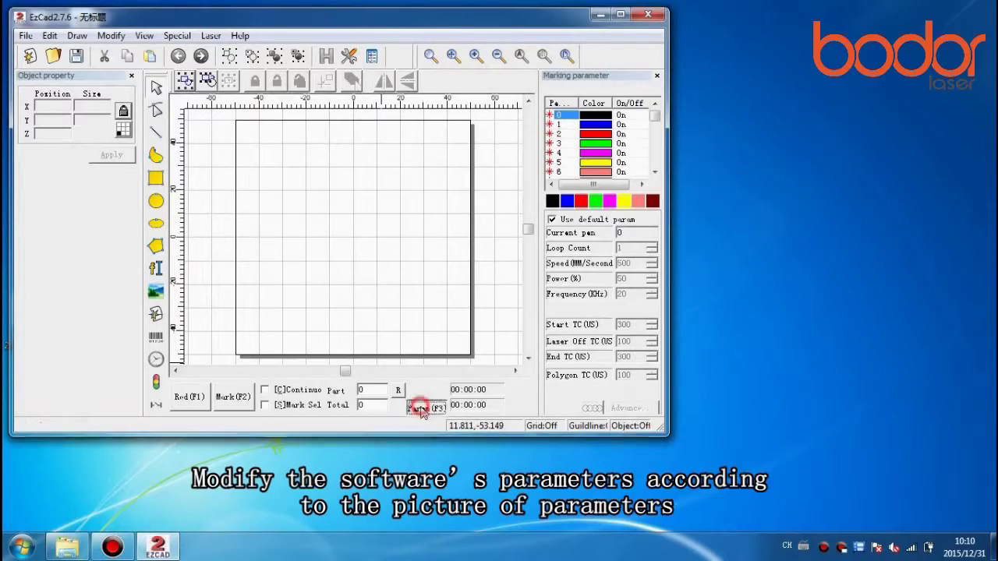
left_click_drag(291, 14, 188, 29)
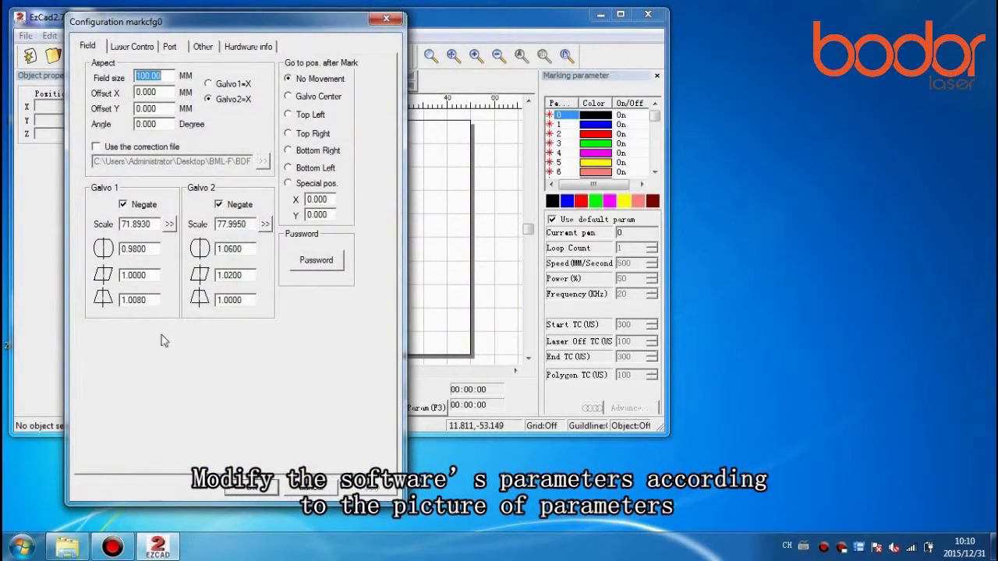
Open the reference picture 1.jpg from BML-F's read me folder, enlarged and placed beside the configuration dialog.
left_click(68, 545)
left_click(732, 285)
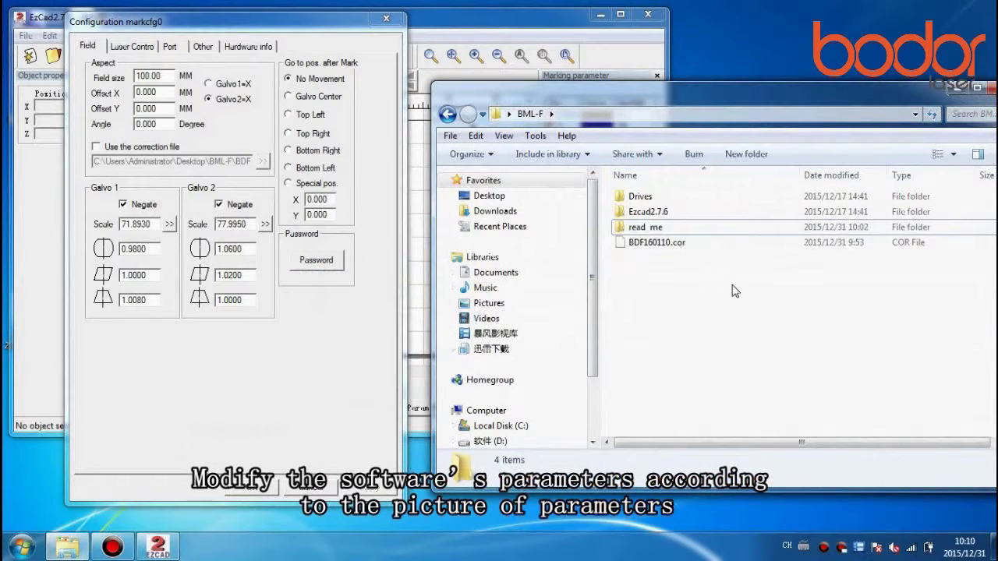
double_click(653, 228)
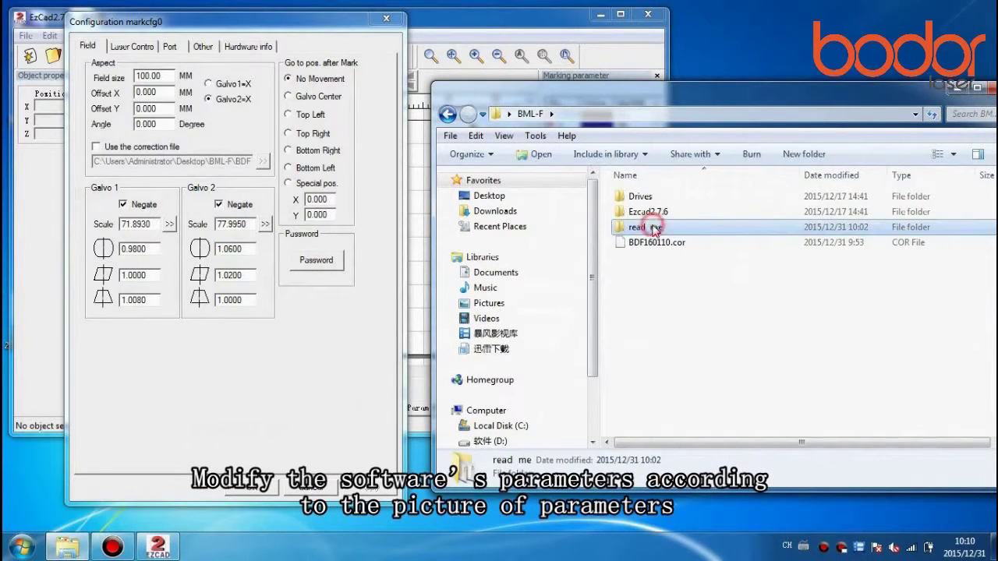
left_click(652, 207)
double_click(652, 205)
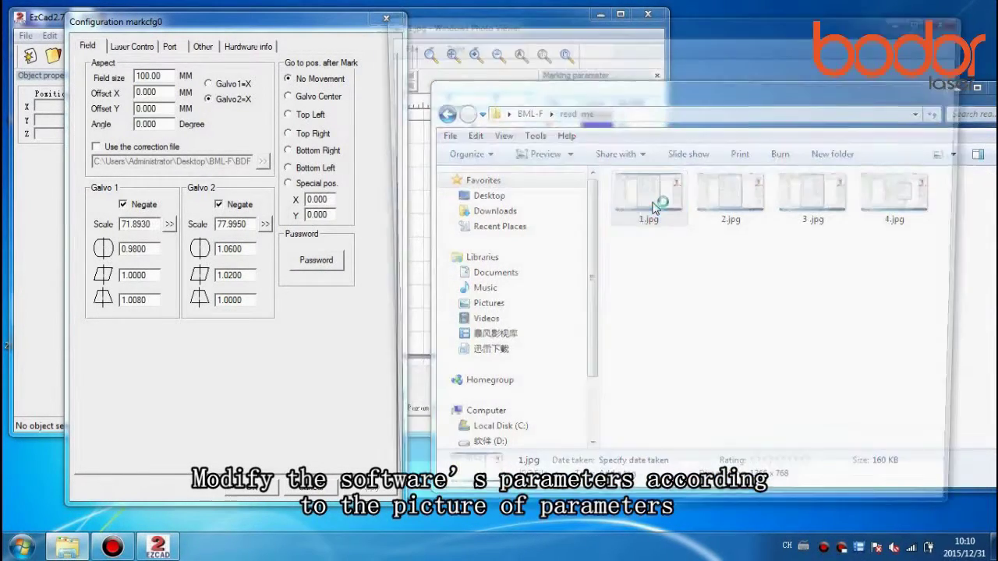
scroll(700, 166, "up", 1)
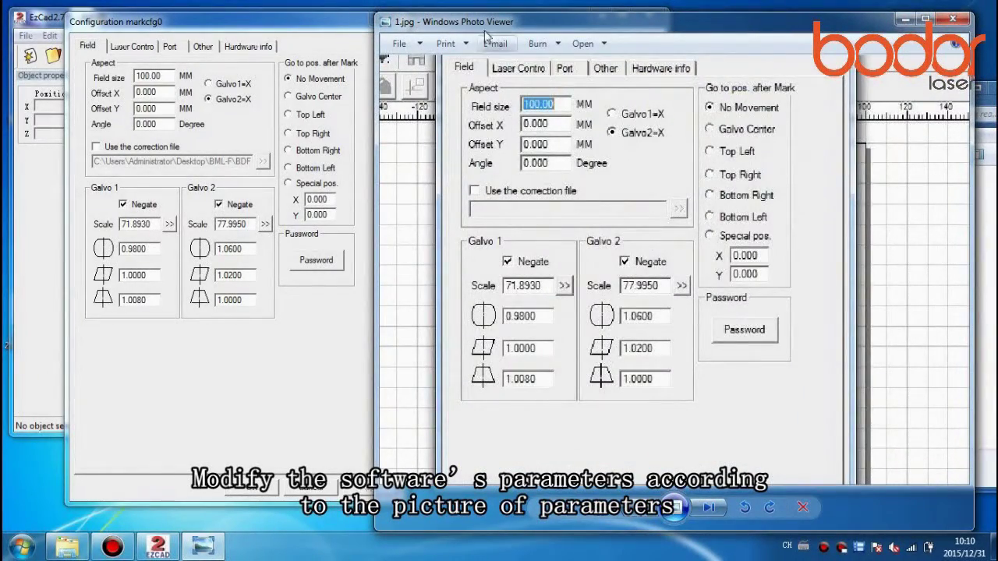
left_click_drag(489, 32, 754, 24)
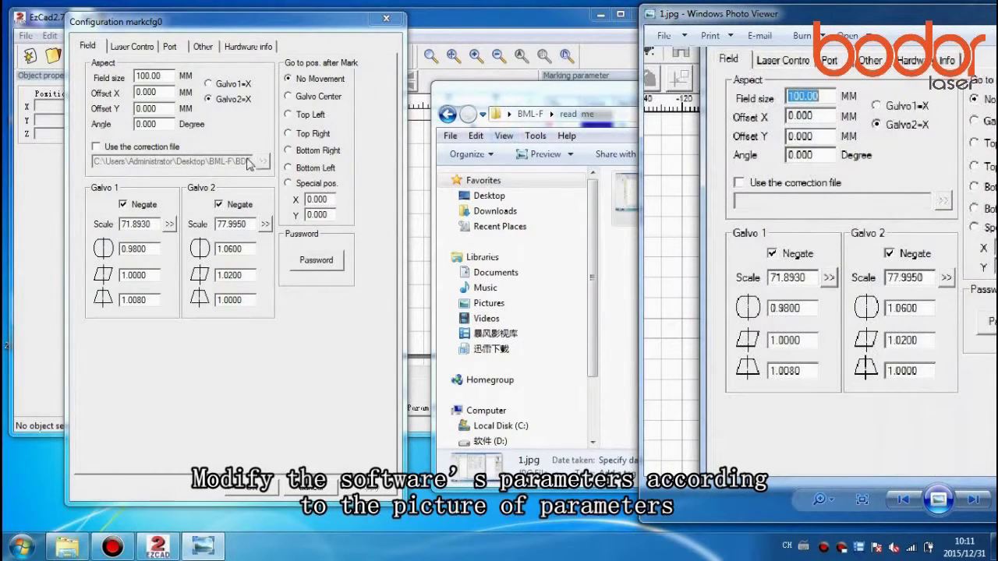
Check the field size and the Galvo 1 and Galvo 2 scale and correction values against reference picture 1.jpg.
left_click(166, 78)
left_click_drag(166, 78, 130, 84)
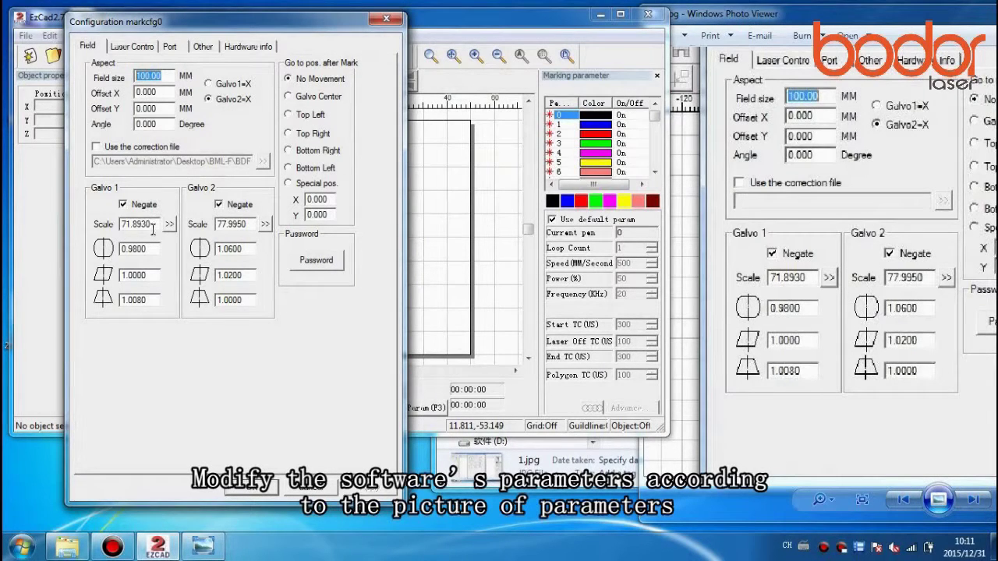
left_click_drag(154, 224, 118, 303)
left_click_drag(258, 224, 183, 301)
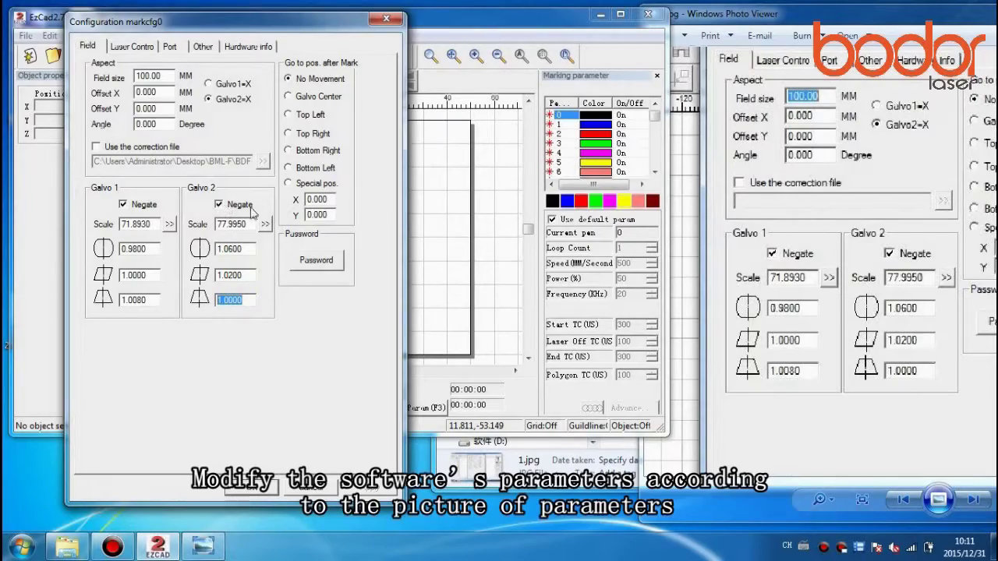
Check the Laser Control settings, including the Fiber laser type, against reference picture 2.jpg.
left_click(975, 503)
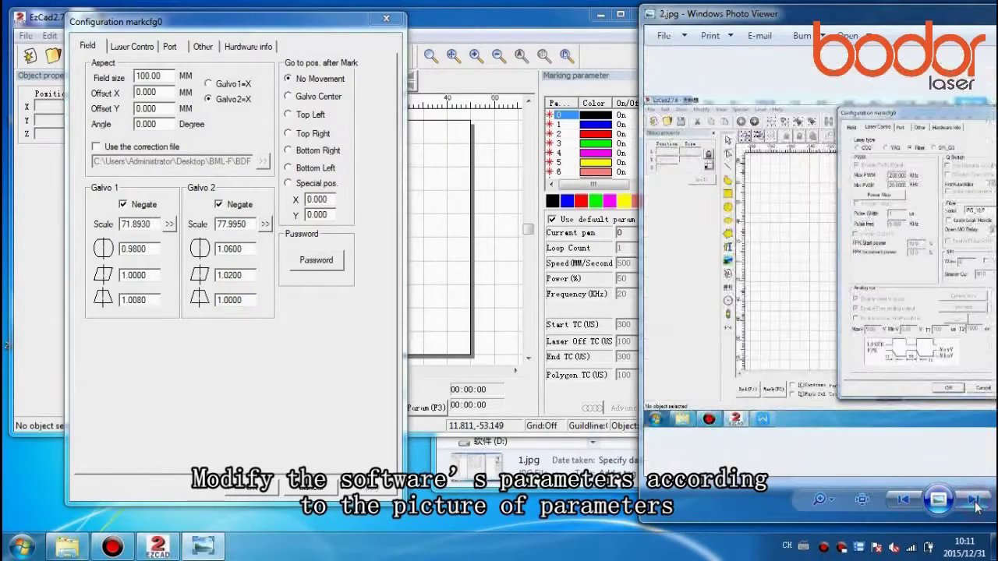
scroll(958, 246, "up", 4)
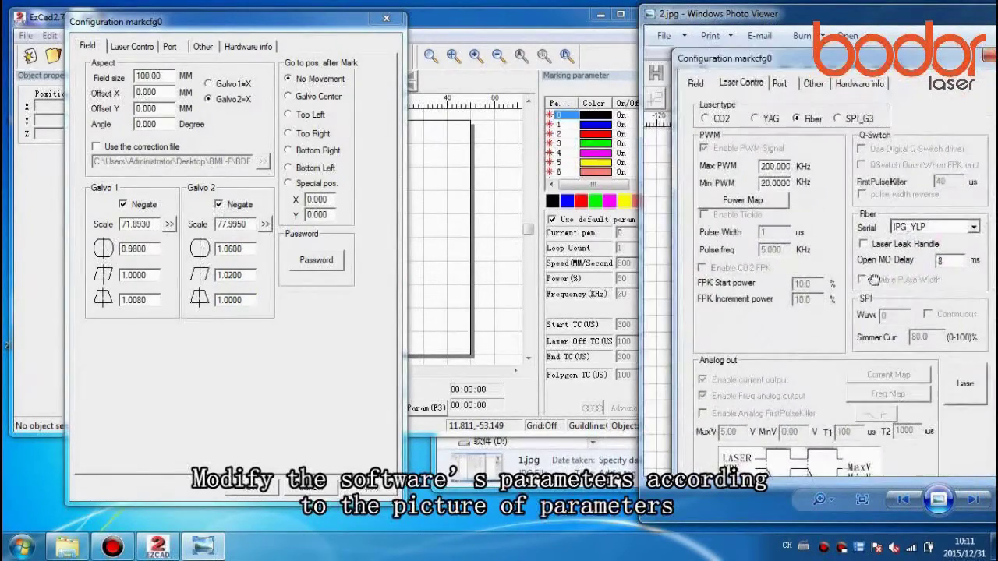
left_click(134, 48)
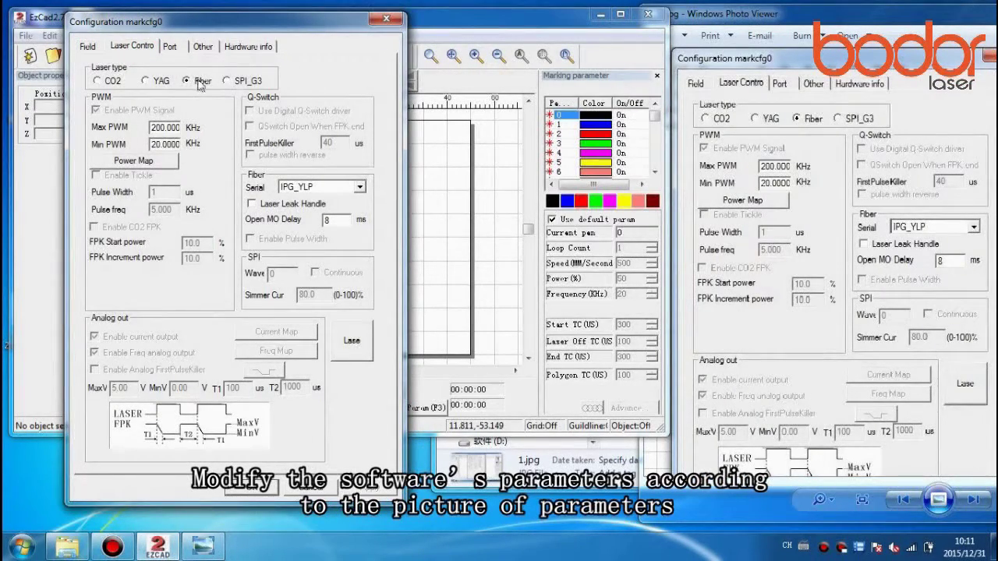
Compare the Port settings with reference picture 3.jpg and choose 5 as the Start Marking IO input port.
left_click(973, 500)
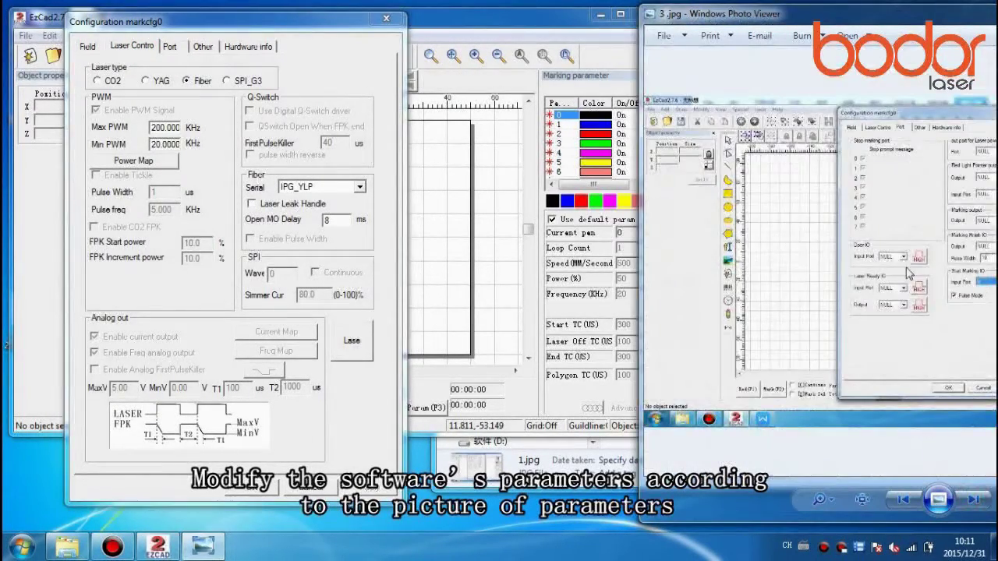
scroll(929, 239, "up", 3)
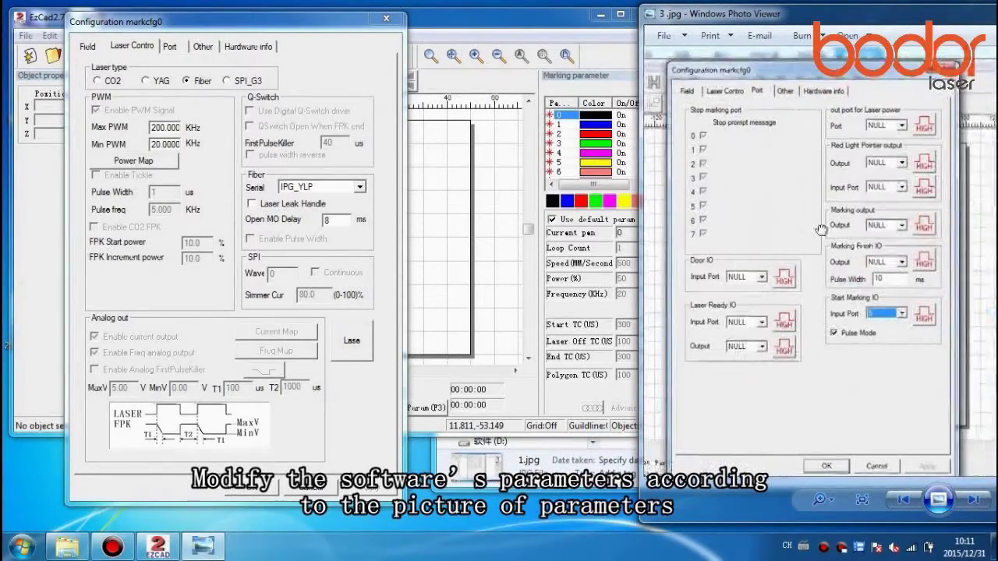
left_click(170, 47)
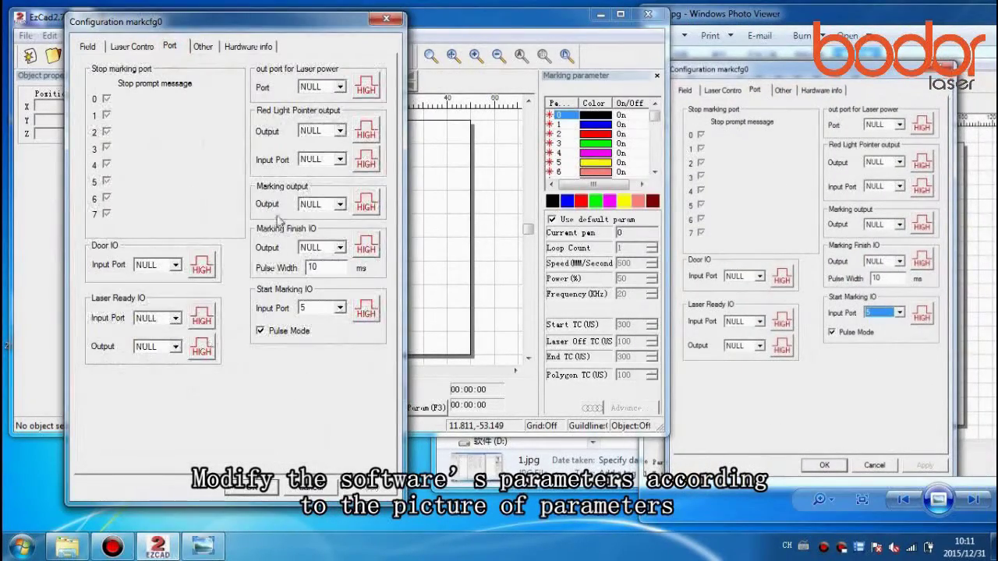
left_click(339, 308)
left_click(318, 335)
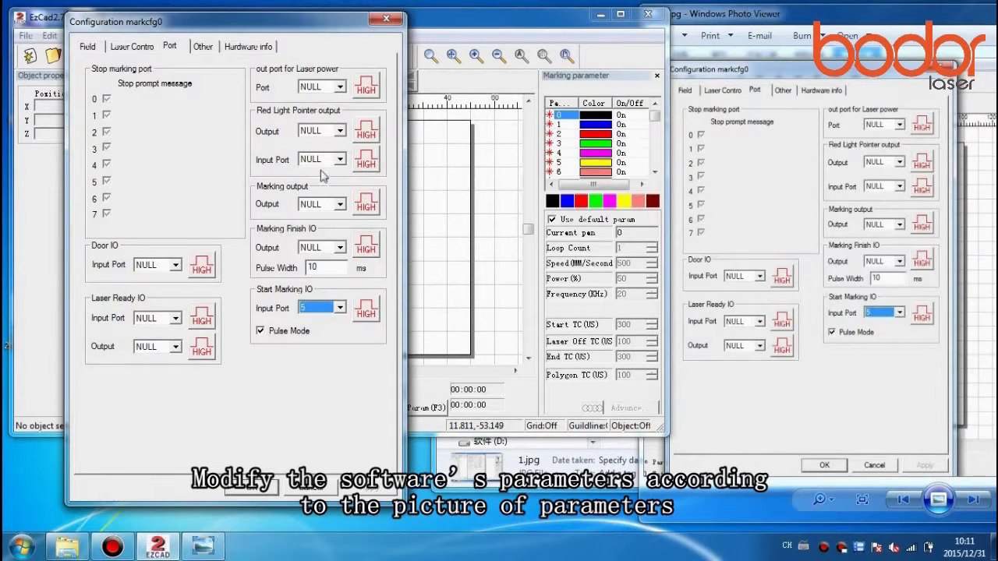
Check the red light pointer's offset values against reference picture 4.jpg, then accept the pointer settings and the markcfg0 configuration.
left_click(972, 499)
scroll(865, 284, "up", 4)
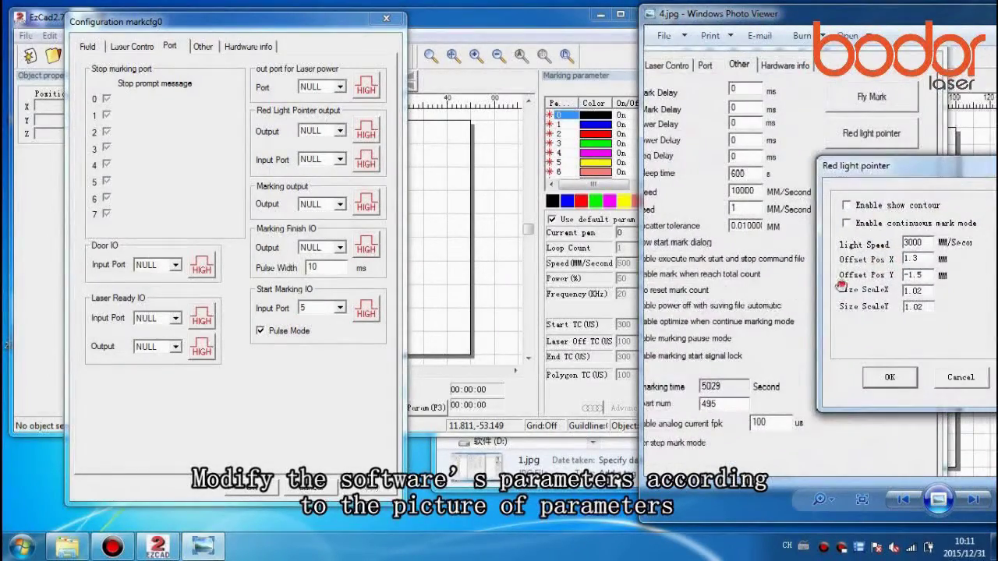
scroll(826, 285, "up", 1)
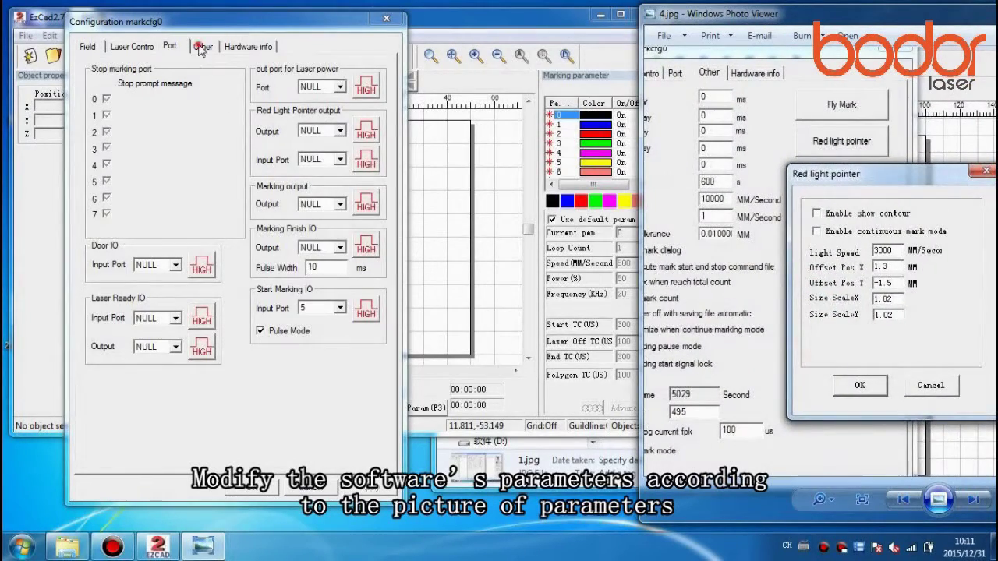
left_click(201, 48)
left_click(319, 122)
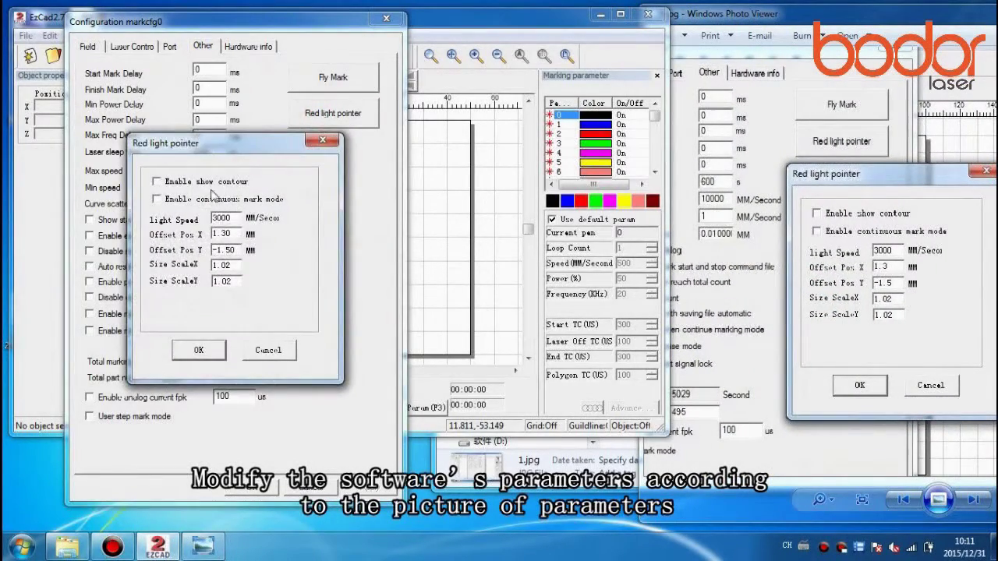
double_click(239, 234)
double_click(241, 250)
left_click(205, 350)
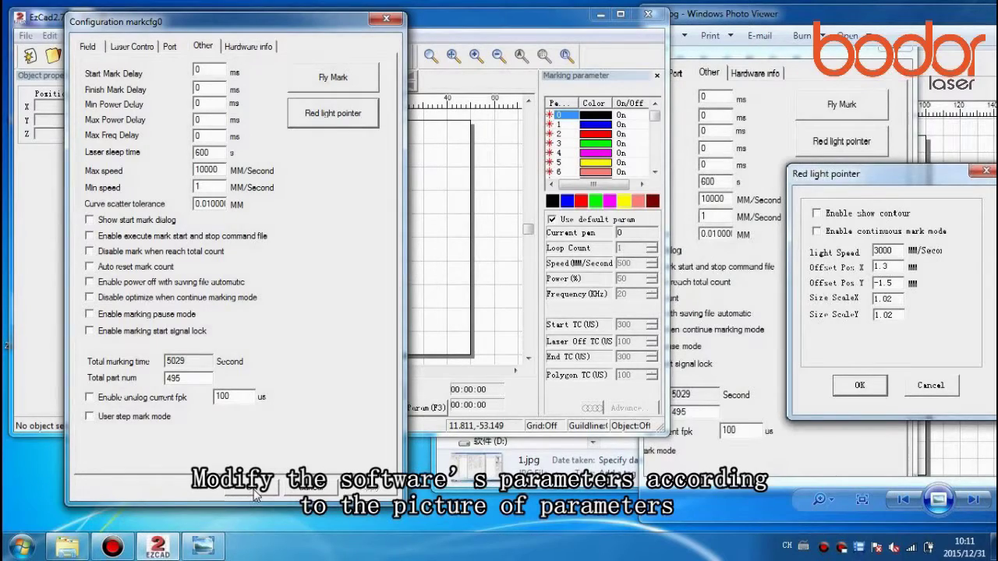
left_click(253, 488)
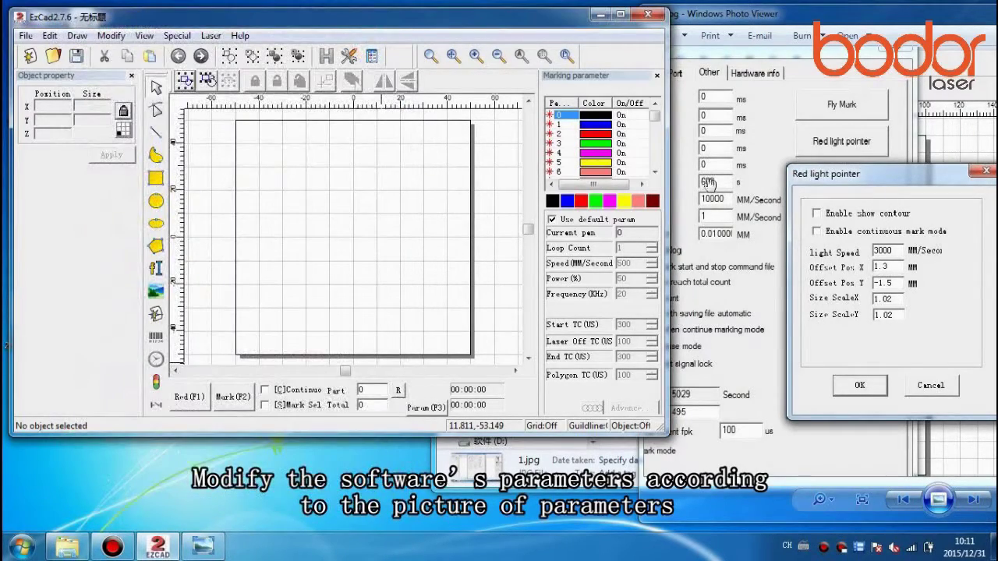
left_click_drag(812, 21, 782, 24)
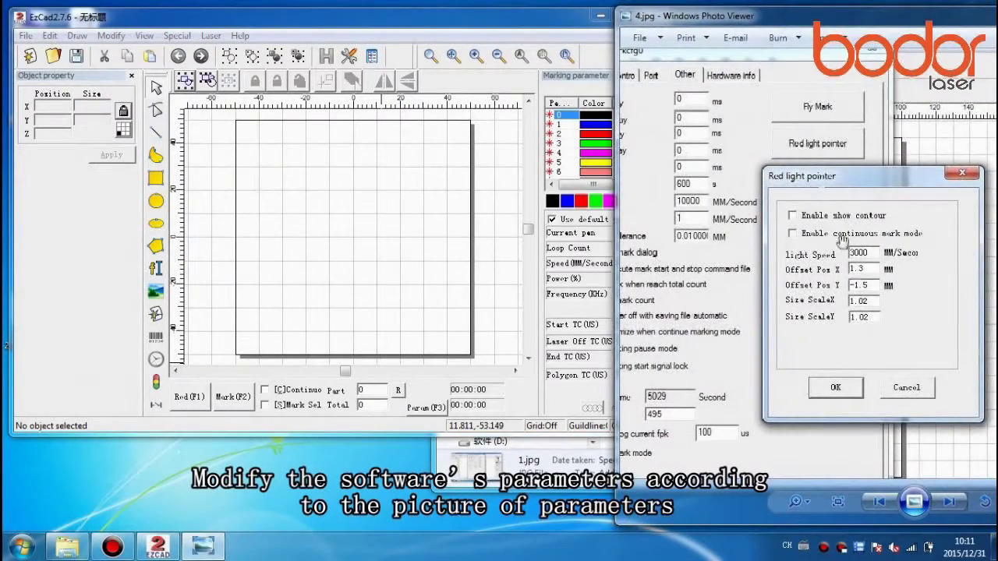
left_click_drag(886, 23, 683, 55)
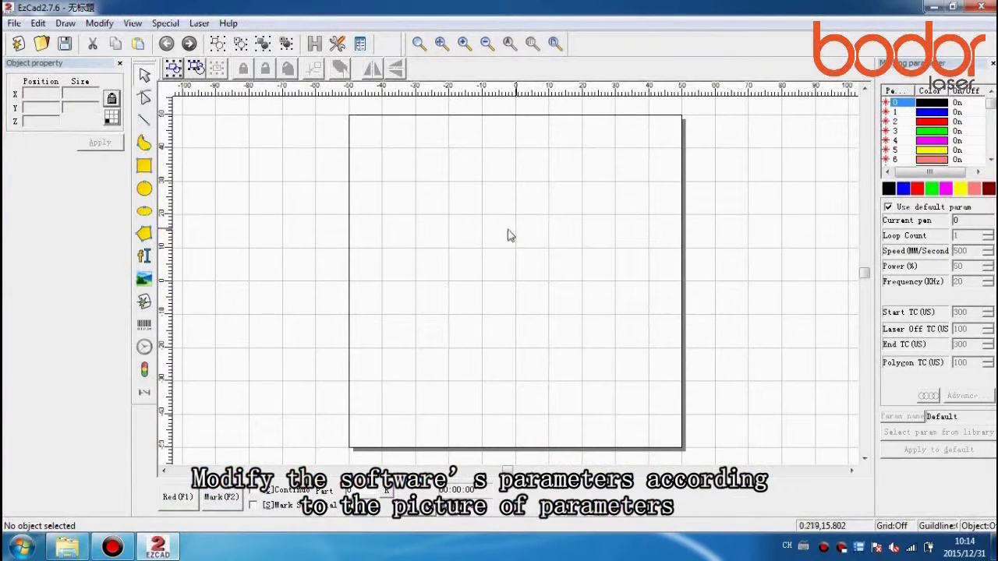
Enable the correction file in the markcfg0 field settings, load BDF160110.cor from the BML-F folder, and accept the configuration.
left_click(428, 490)
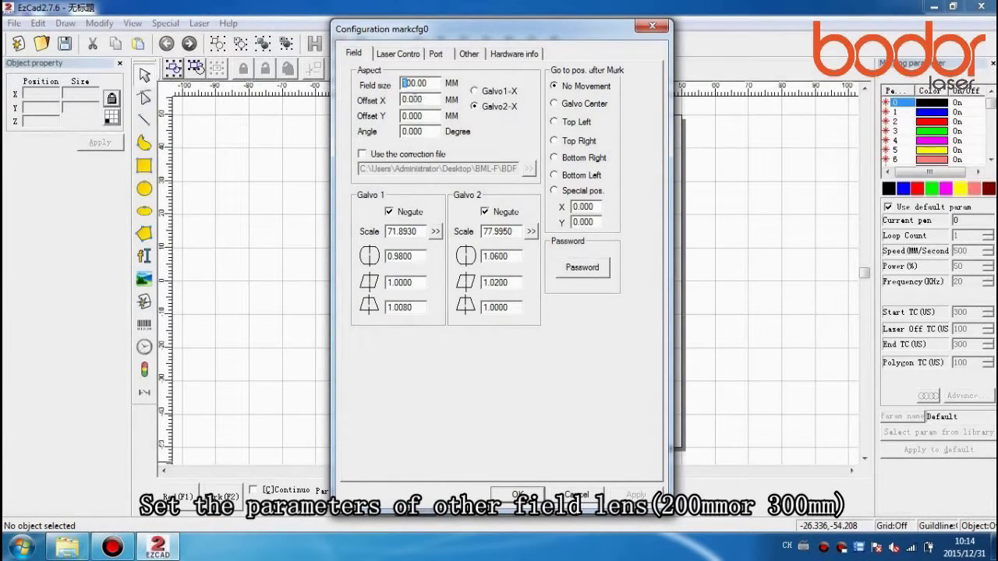
left_click(363, 155)
left_click(530, 170)
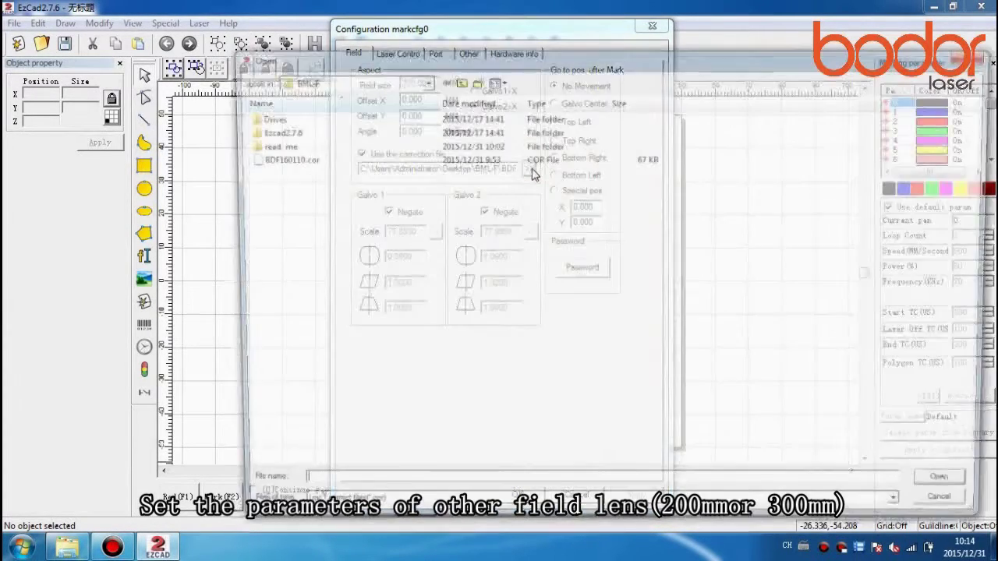
left_click(290, 159)
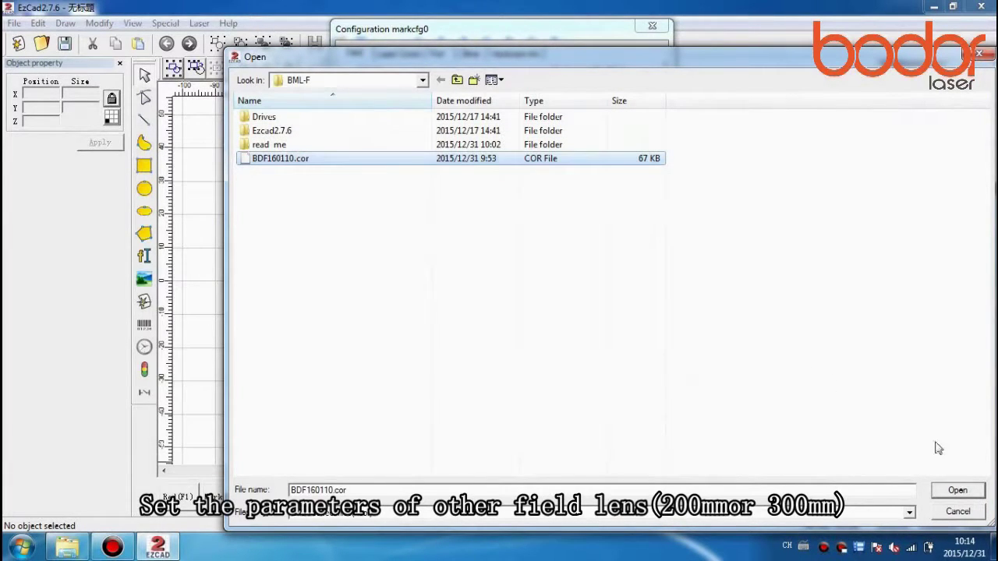
left_click(950, 495)
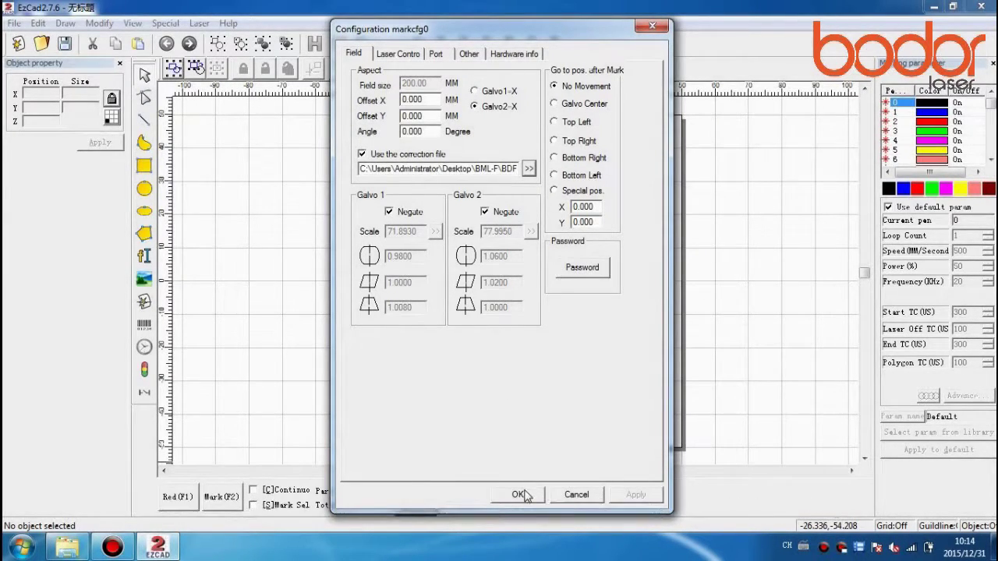
key("Return")
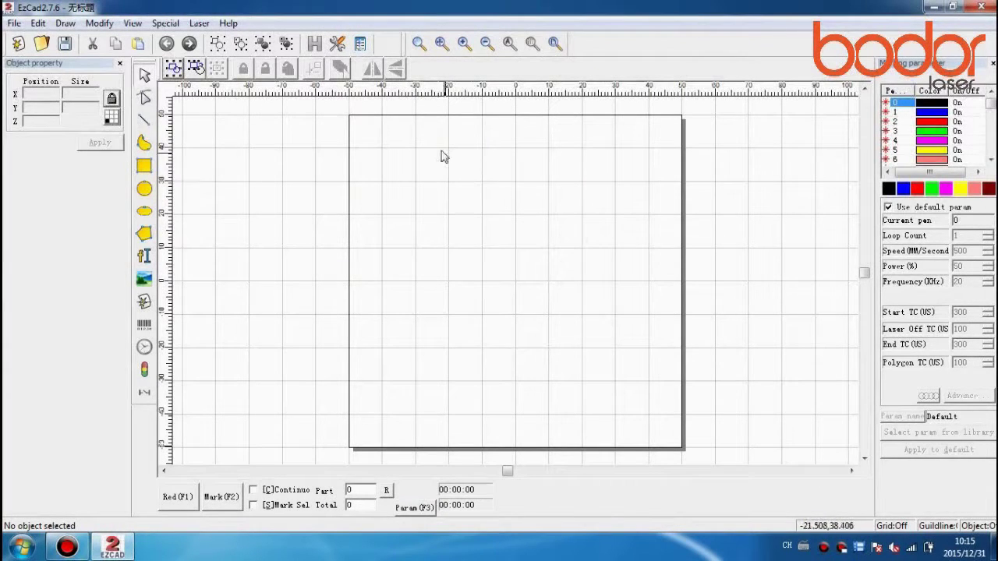
Set the workspace's left bottom corner to X -100, Y -100 and its size to 200 × 200 mm, then fit it in view.
left_click(336, 43)
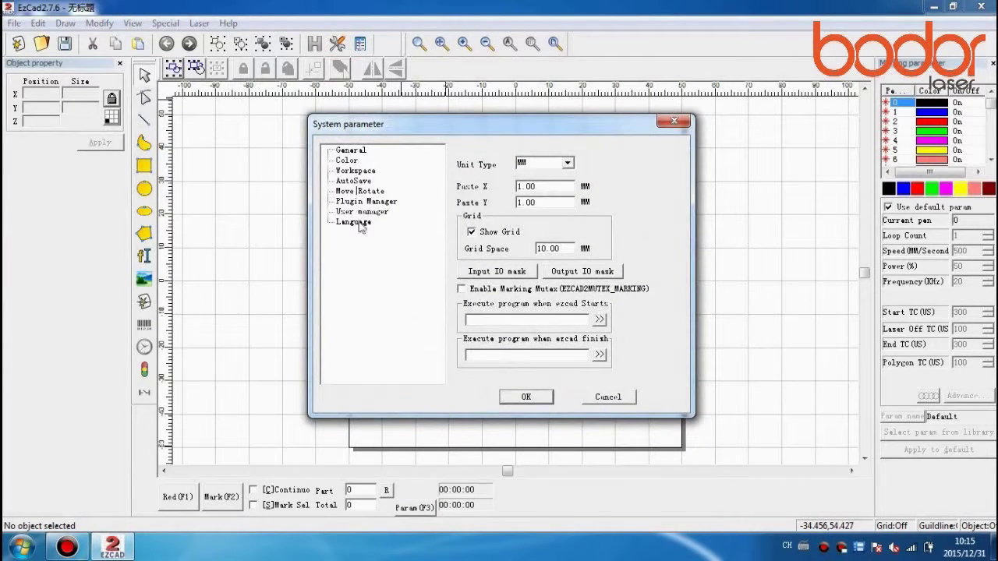
left_click(364, 171)
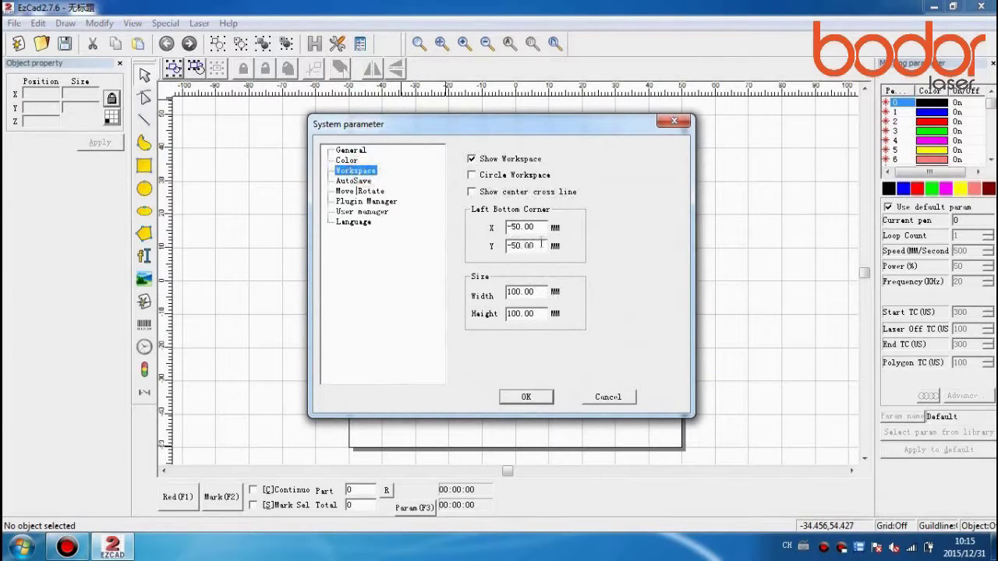
mouse_move(540, 230)
left_mouse_down()
mouse_move(513, 229)
mouse_move(526, 227)
left_mouse_up()
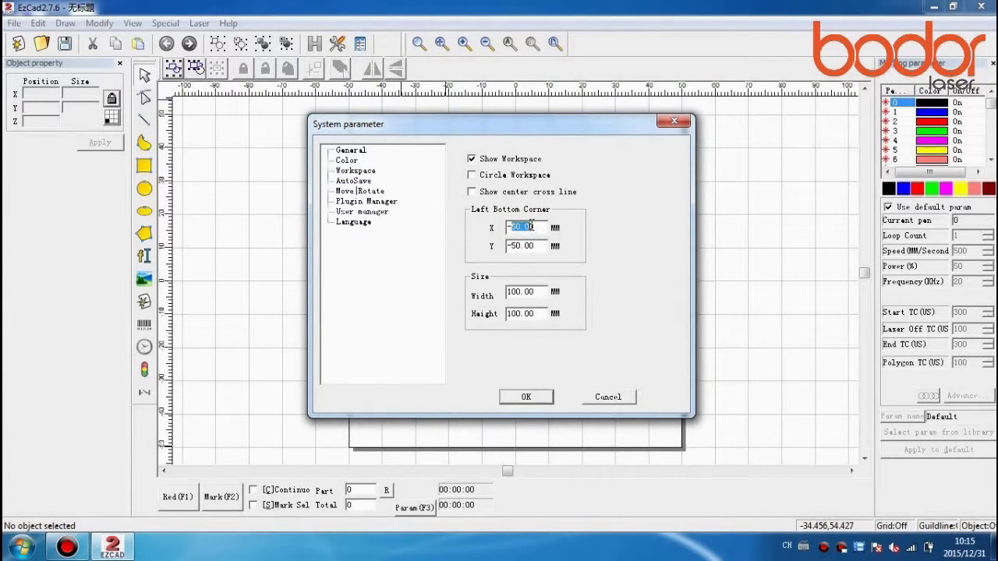
left_click(532, 227)
left_click_drag(510, 226, 515, 227)
left_click_drag(510, 246, 515, 245)
left_click_drag(512, 292, 508, 313)
type("2")
left_click(526, 397)
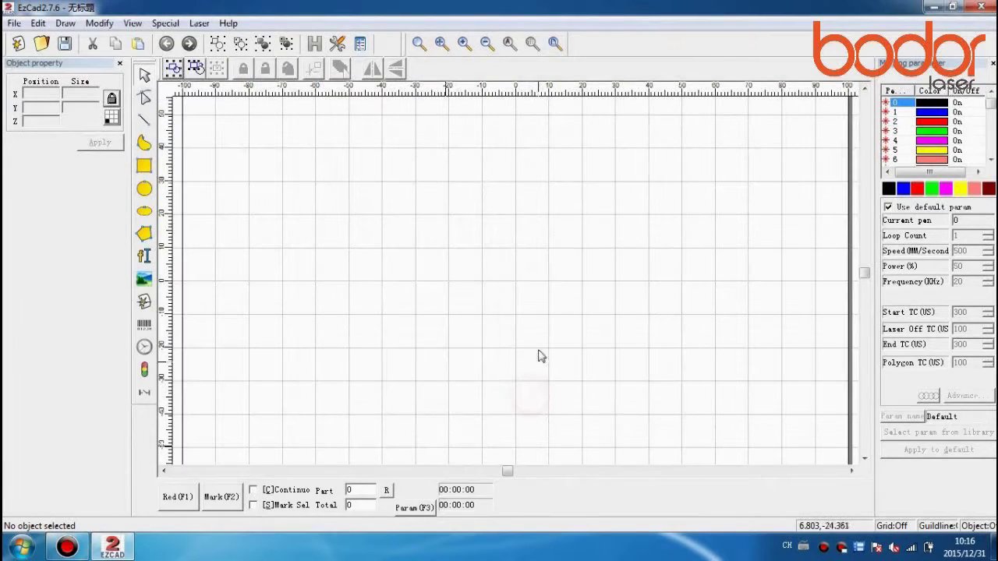
left_click(555, 43)
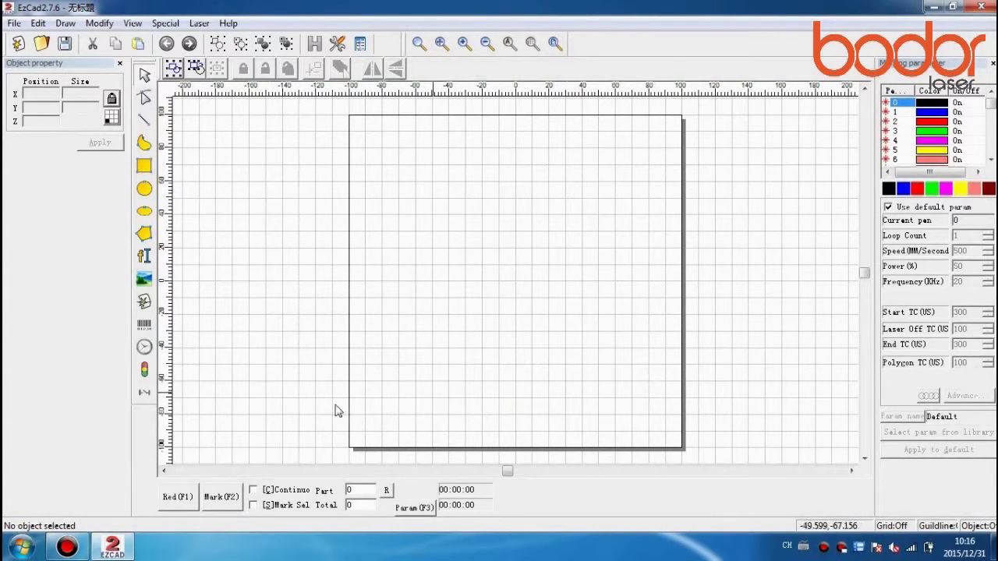
Set the workspace's left bottom corner to X -50, Y -50 and its size to 100 × 100 mm, then fit it in view.
left_click(338, 44)
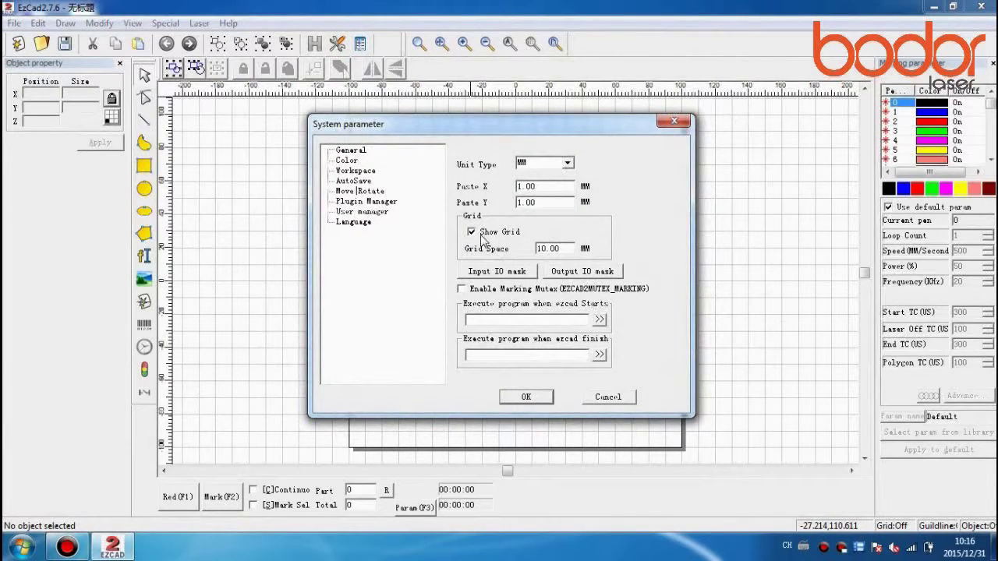
left_click(357, 170)
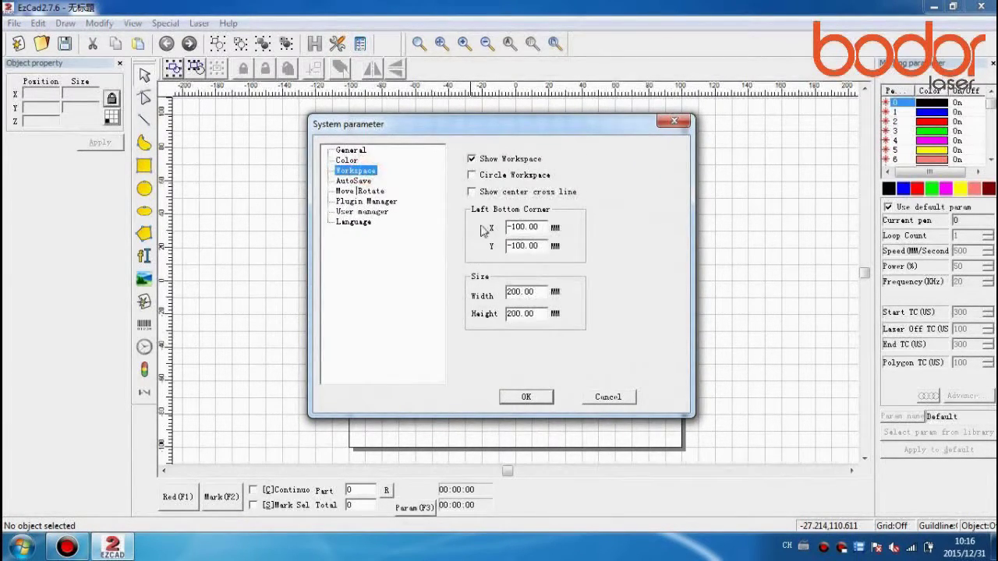
mouse_move(521, 229)
left_mouse_down()
mouse_move(512, 227)
mouse_move(512, 247)
left_mouse_up()
type("5")
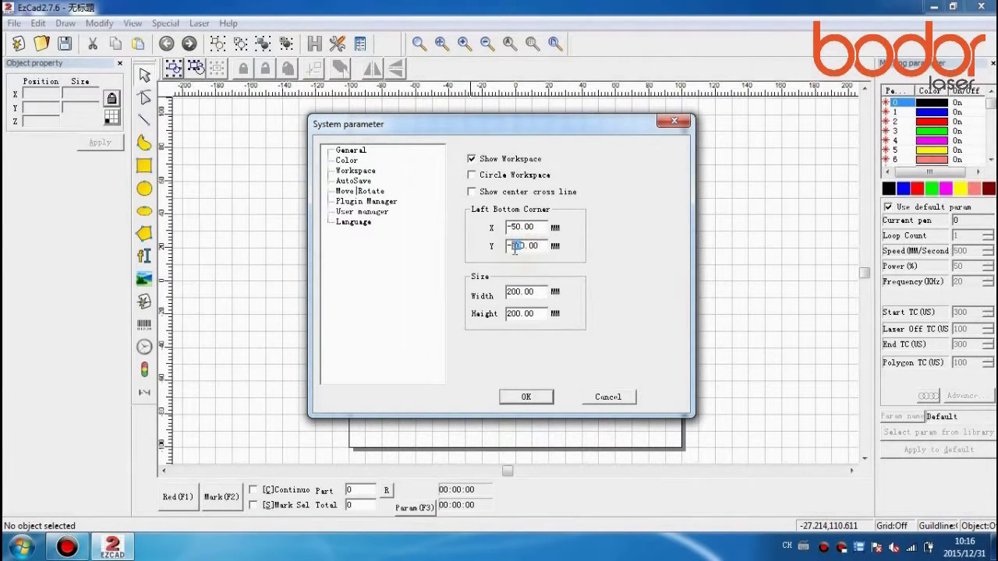
type("5")
left_click_drag(514, 293, 508, 313)
type("1")
left_click(527, 397)
left_click(555, 44)
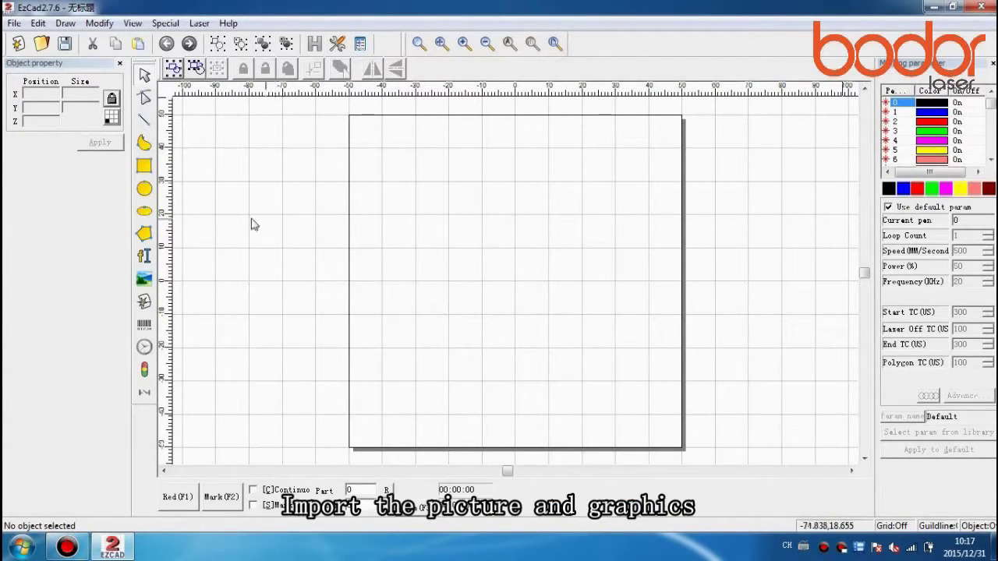
Import the vector file bodor2014.dxf from the Desktop into the drawing.
left_click(14, 24)
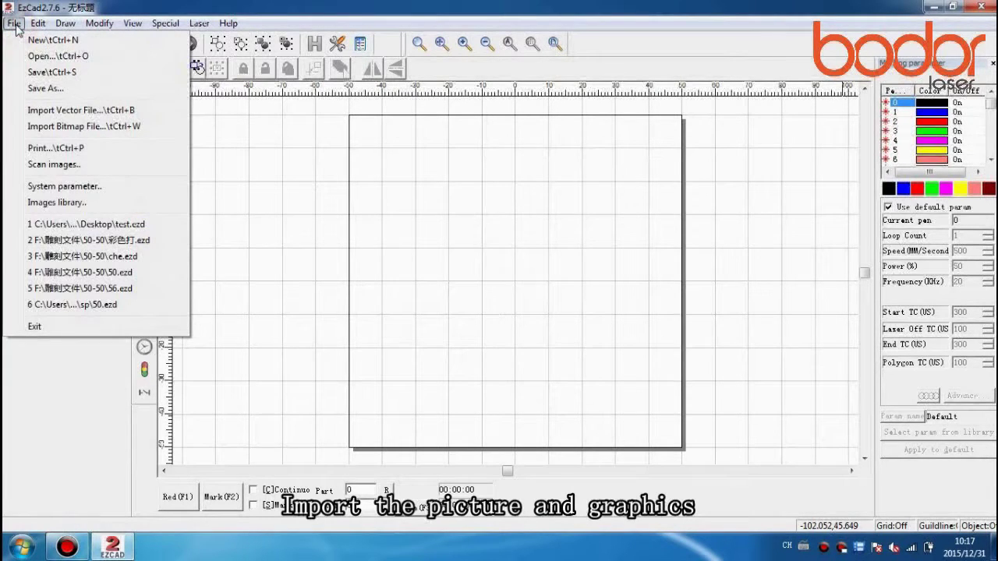
left_click(92, 113)
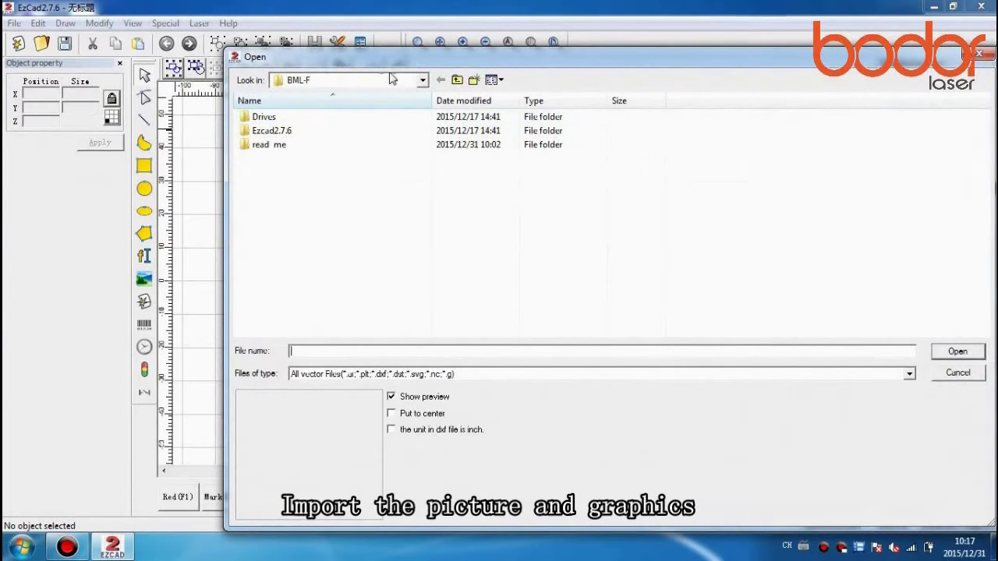
left_click(422, 80)
left_click(312, 96)
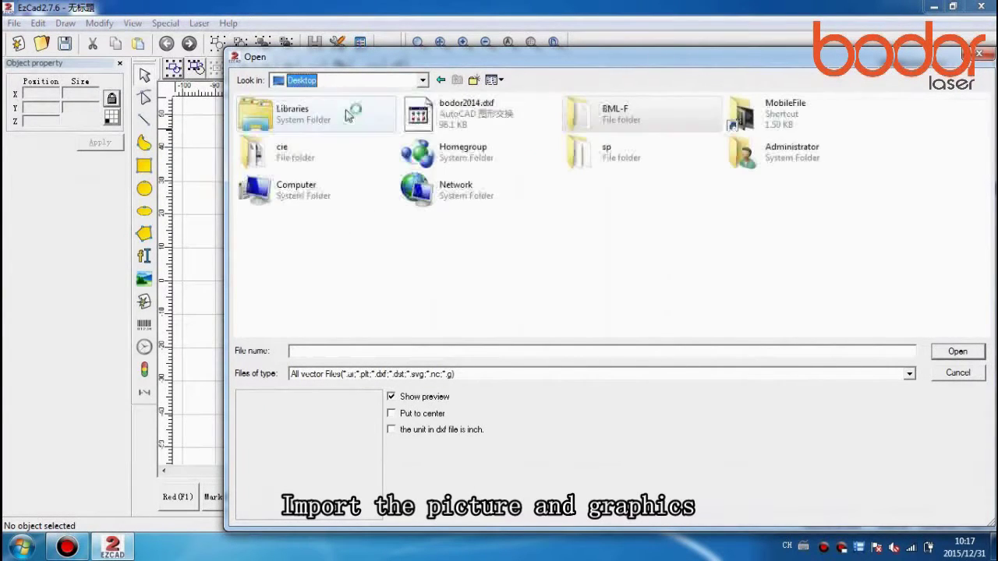
left_click(471, 113)
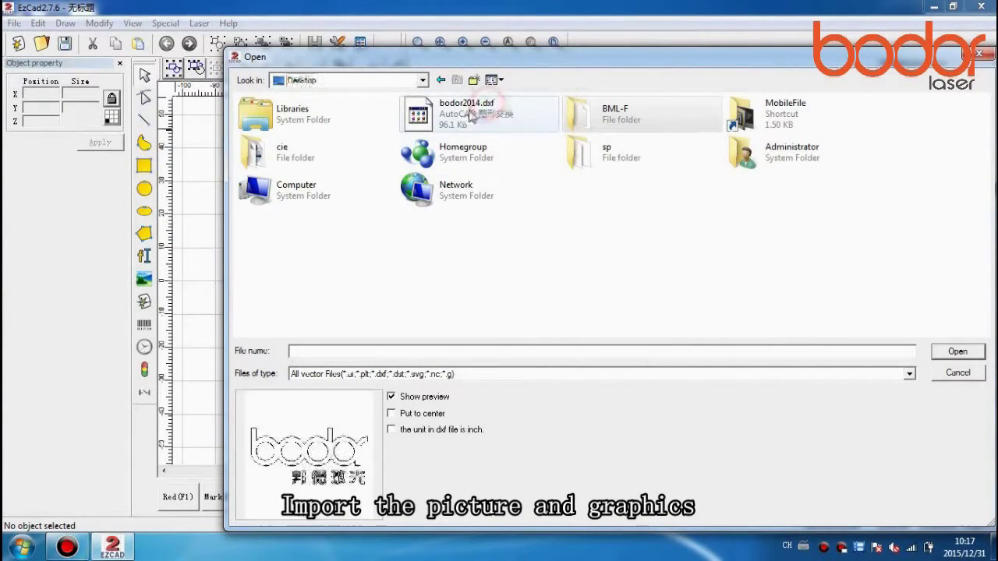
left_click(958, 353)
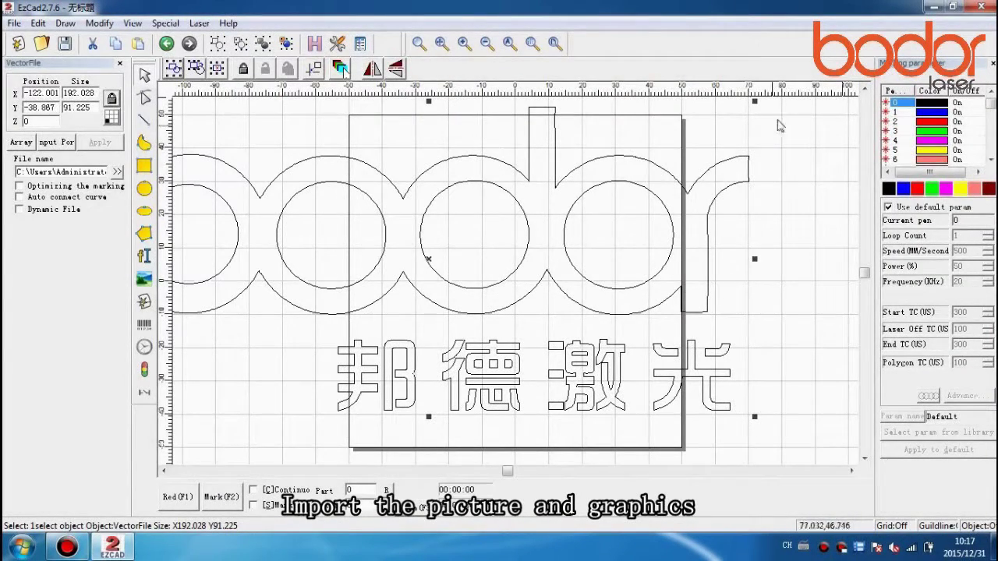
Scale the imported bodor logo down to about 51 × 24 mm and centre it in the workspace.
left_click_drag(755, 102, 333, 331)
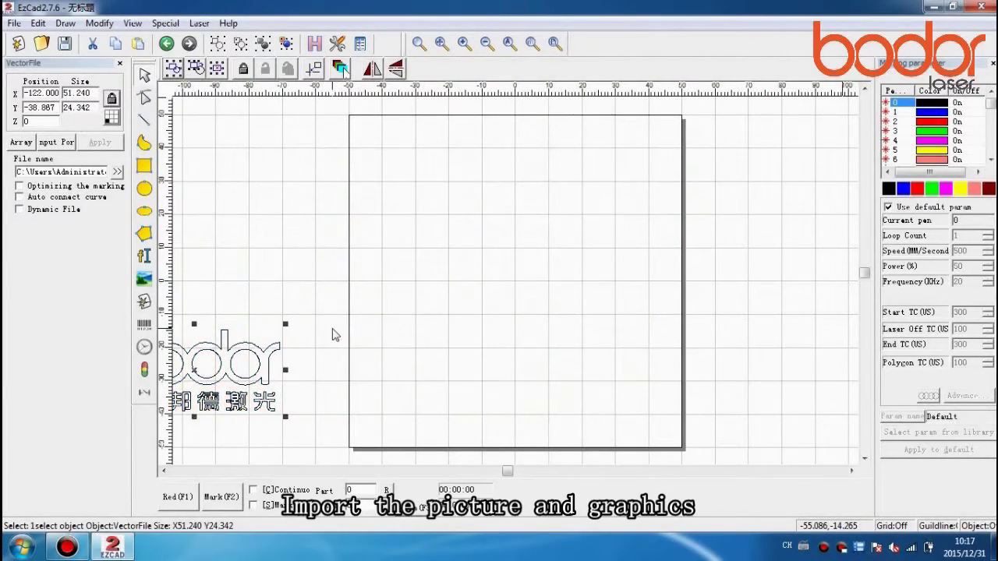
left_click(312, 70)
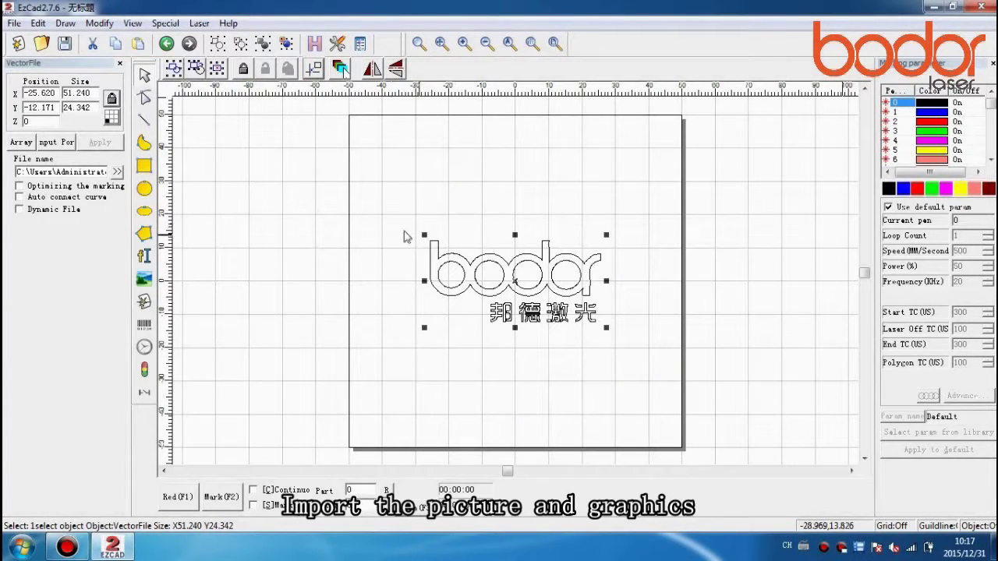
Set the bodor logo's width to 30 mm with its proportions locked.
double_click(77, 93)
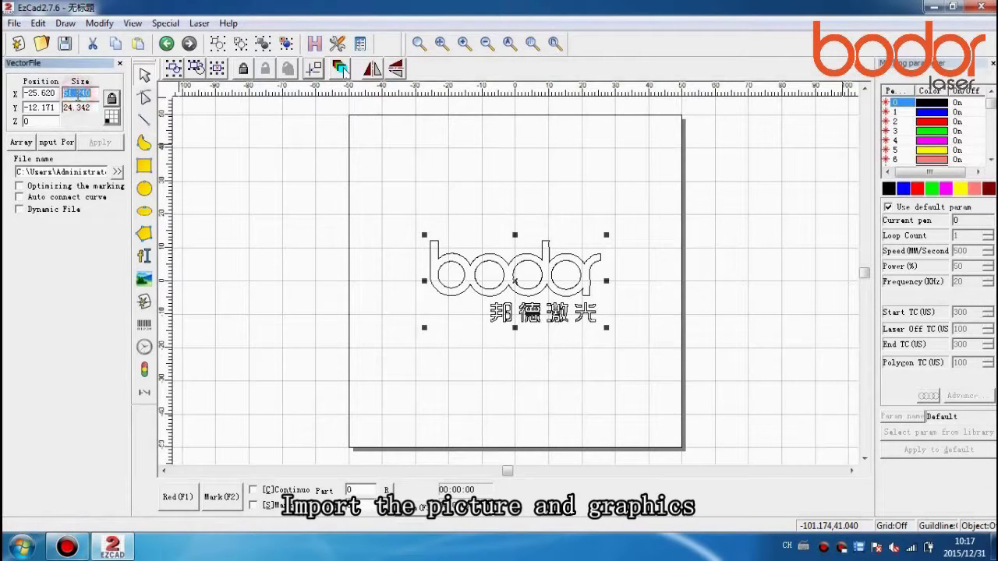
type("30")
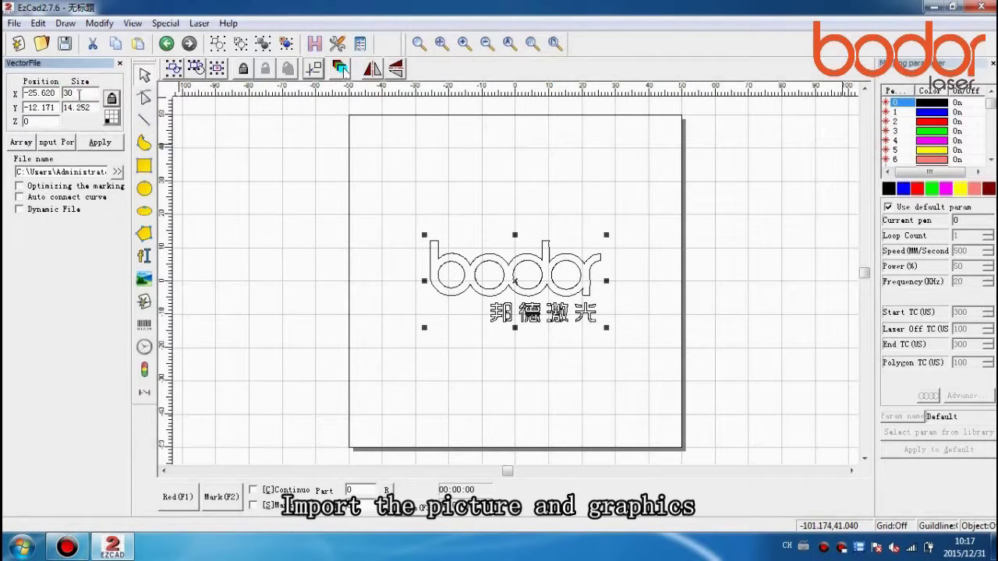
left_click(104, 144)
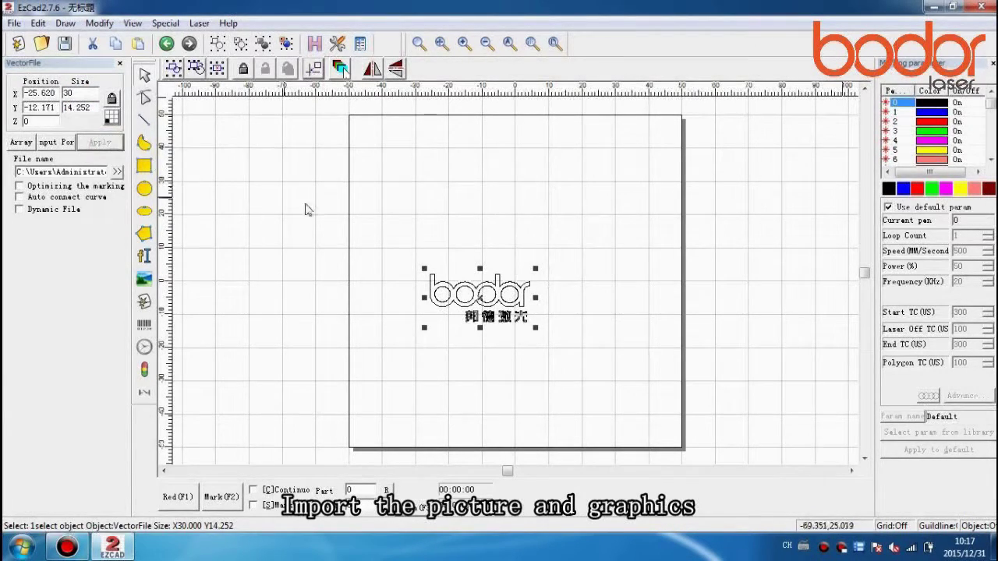
Import the bitmap 55.jpg from the Desktop and move it to the left side of the bodor logo.
left_click(14, 24)
left_click(72, 126)
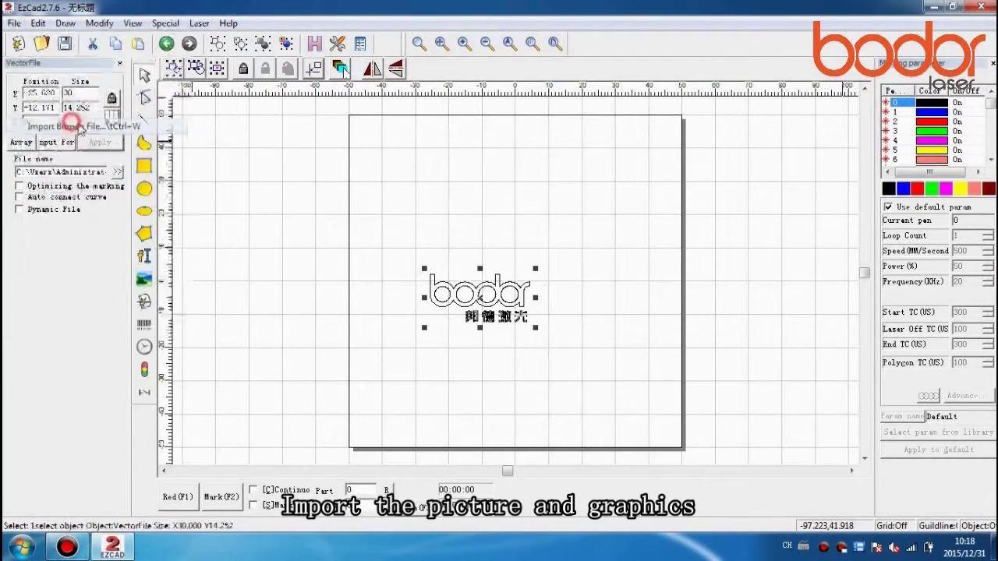
left_click(417, 124)
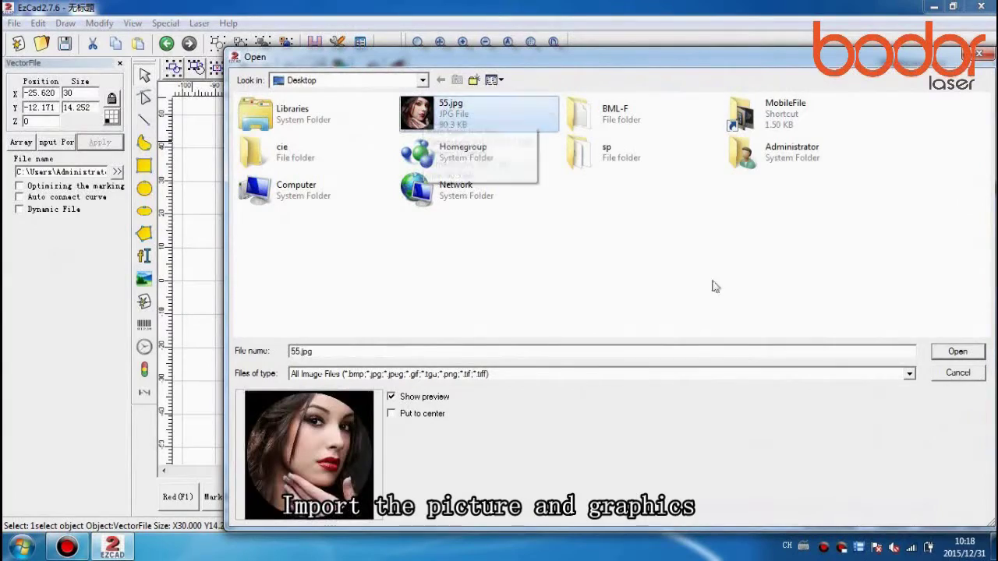
left_click(963, 353)
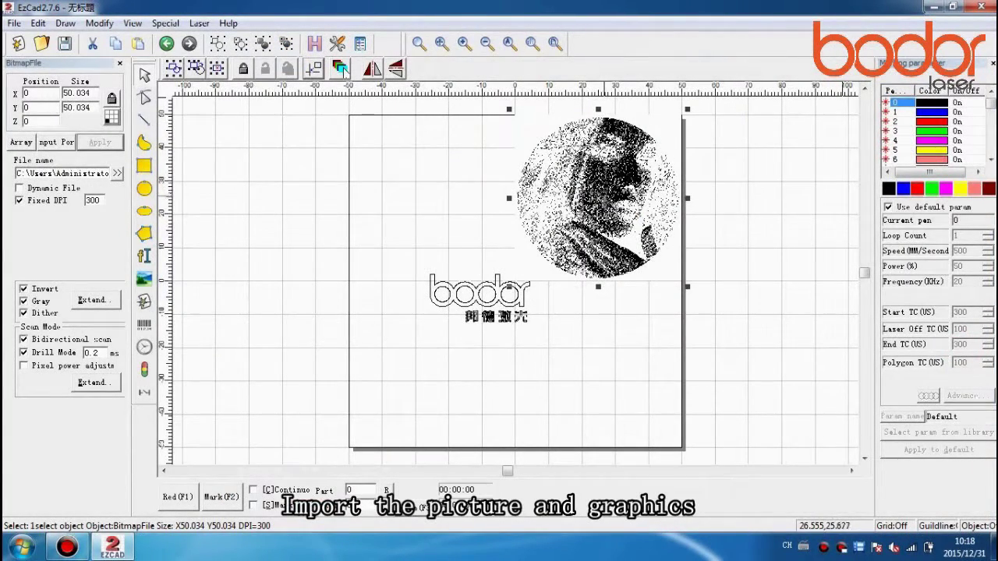
left_click_drag(599, 198, 340, 251)
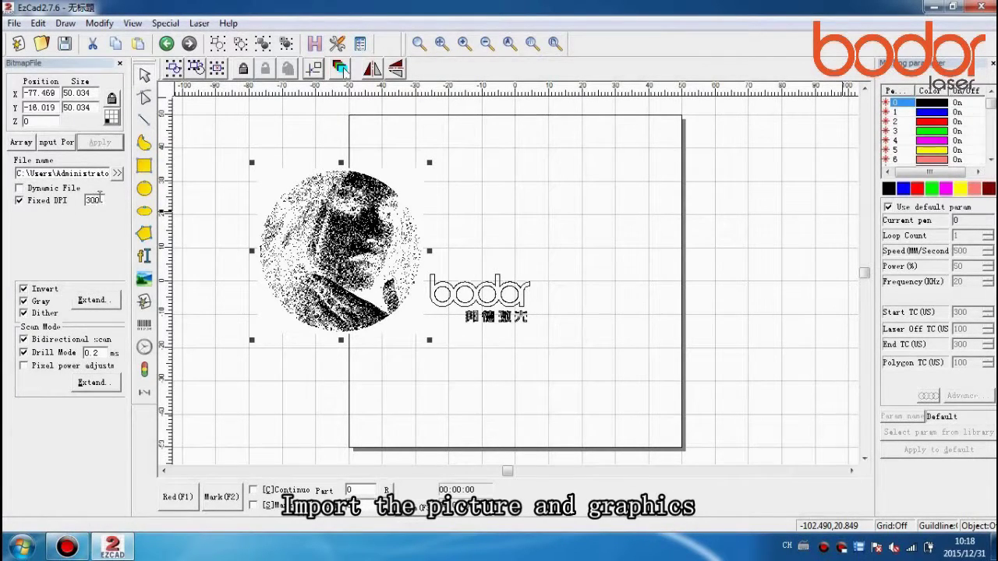
left_click_drag(101, 199, 71, 207)
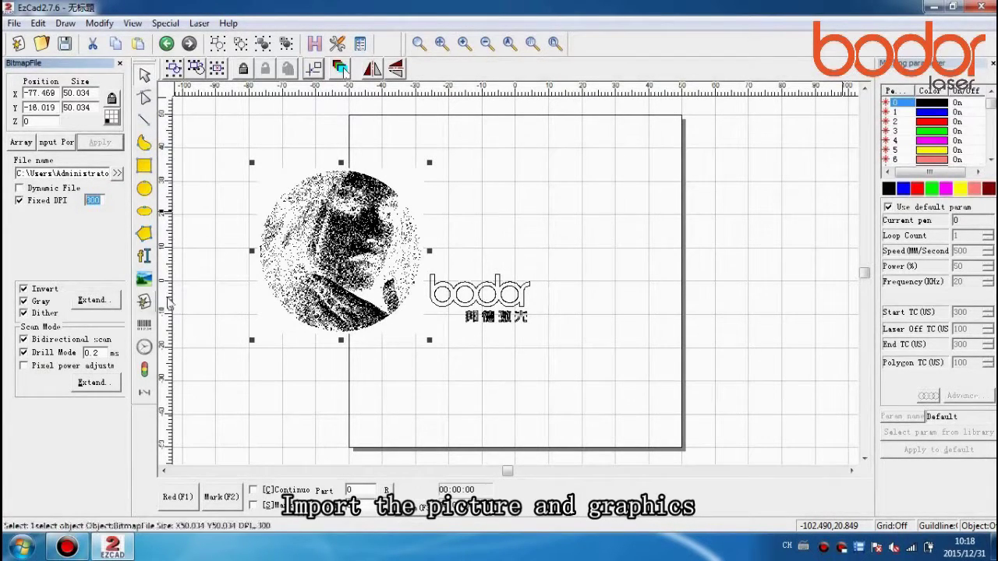
left_click(537, 234)
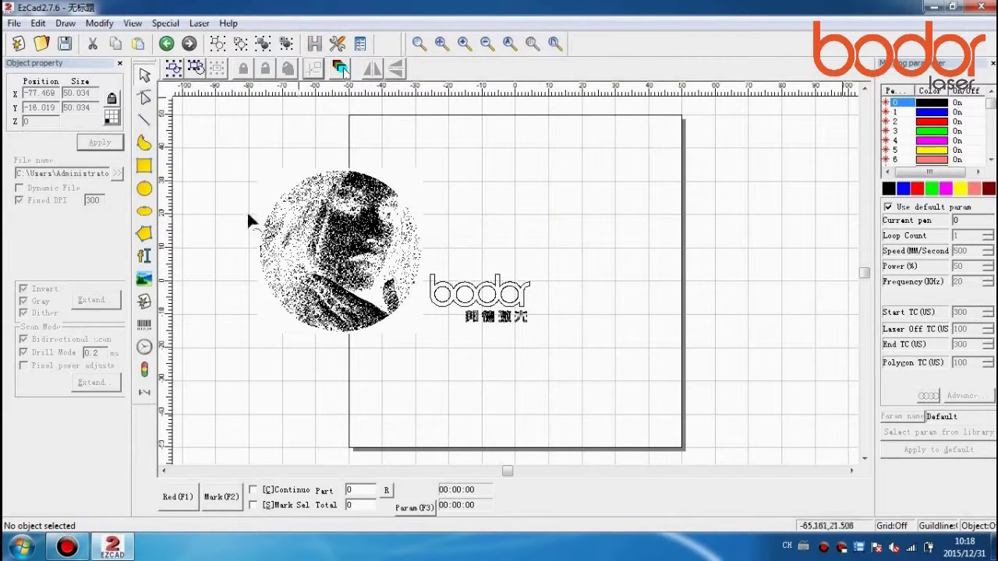
Place a text object above the bodor logo using BarCode Font-30 with the QRCODE type.
left_click(142, 256)
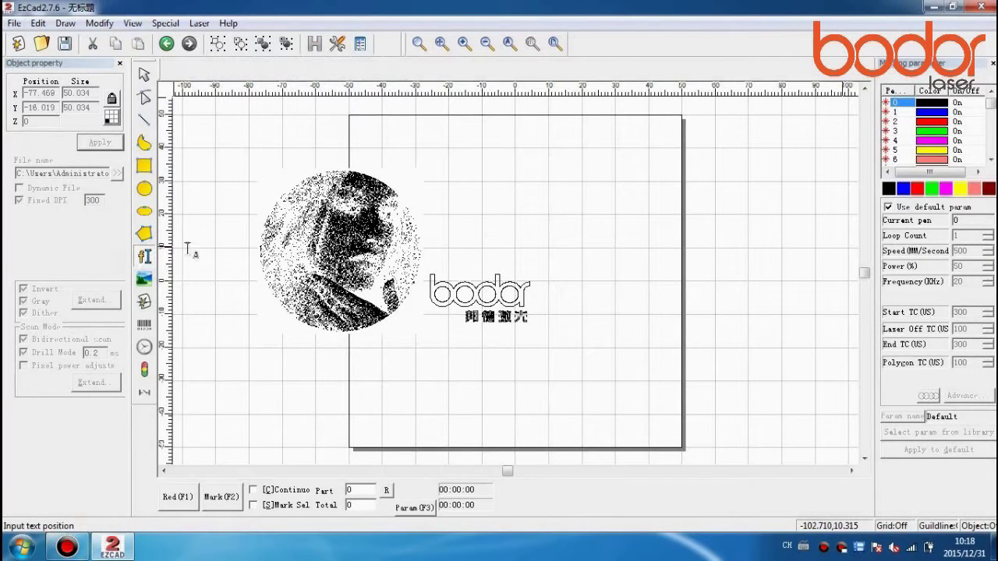
left_click(458, 224)
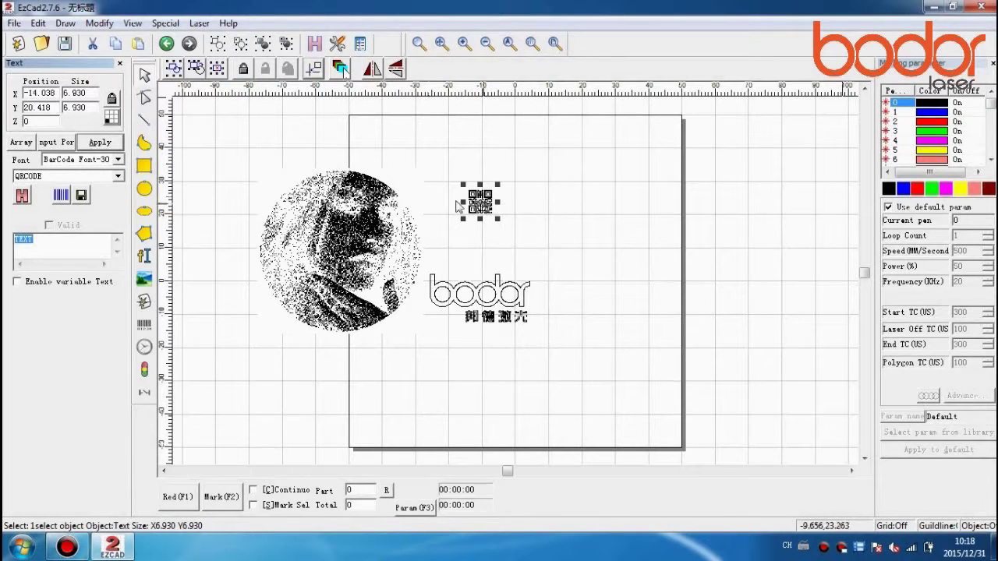
left_click(112, 162)
left_click(84, 202)
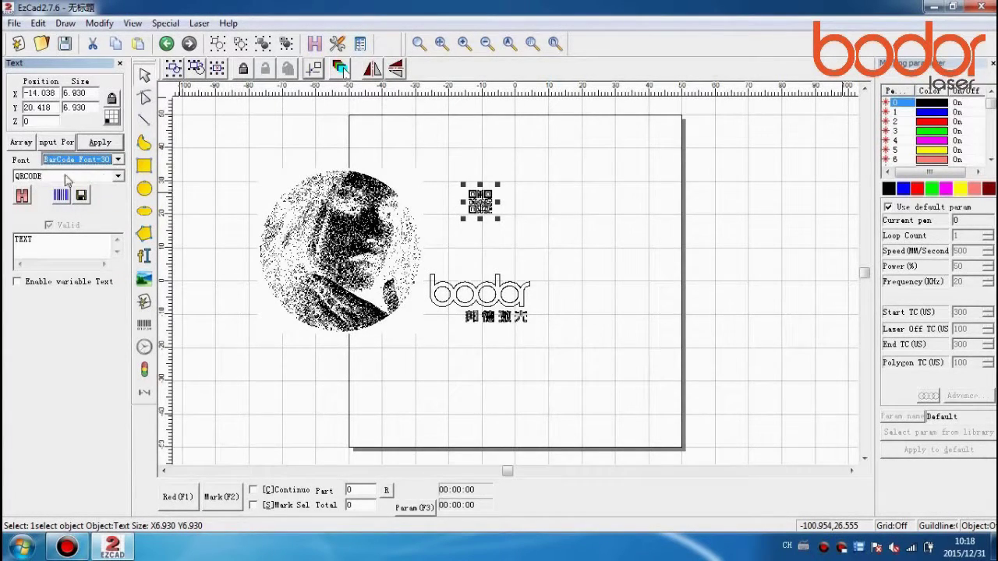
left_click(116, 176)
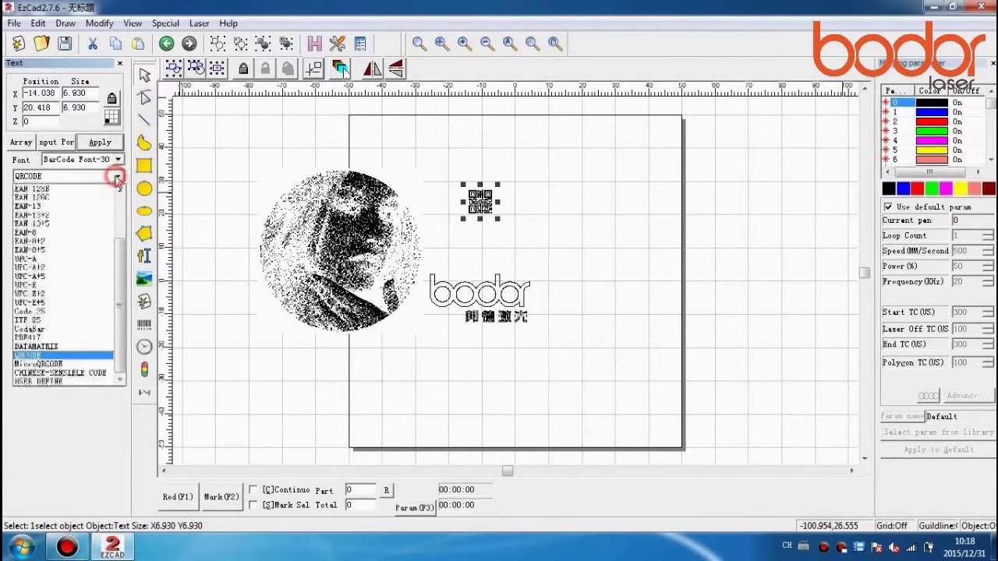
left_click(66, 357)
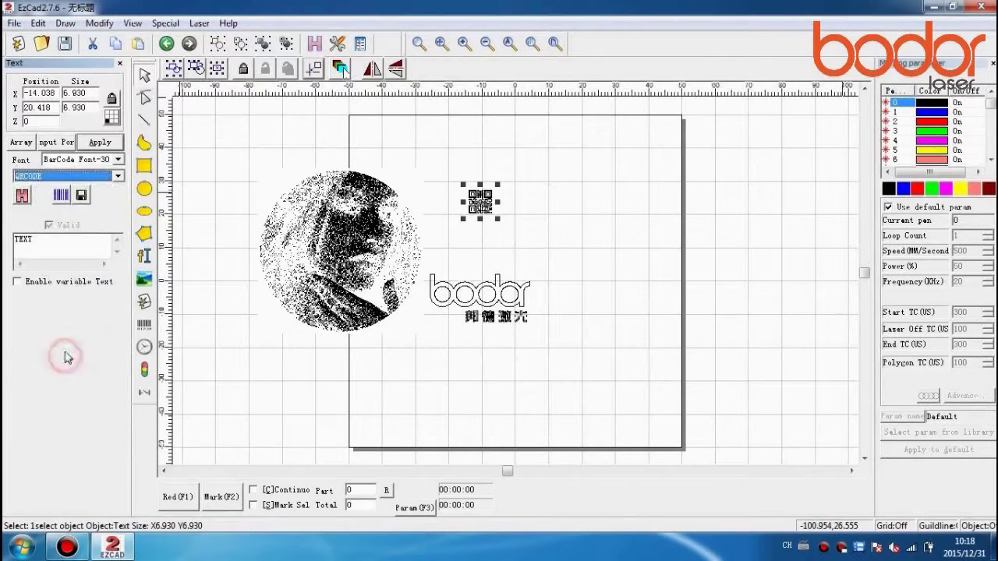
Review the QR code's barcode settings, including its text and the top, left, right and bottom blank margins.
left_click(62, 197)
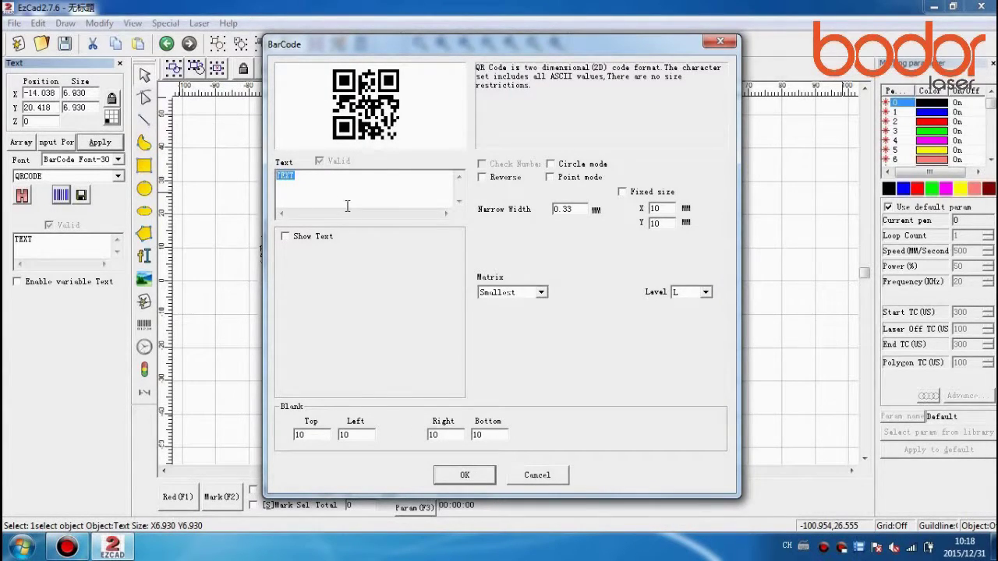
left_click_drag(316, 434, 292, 437)
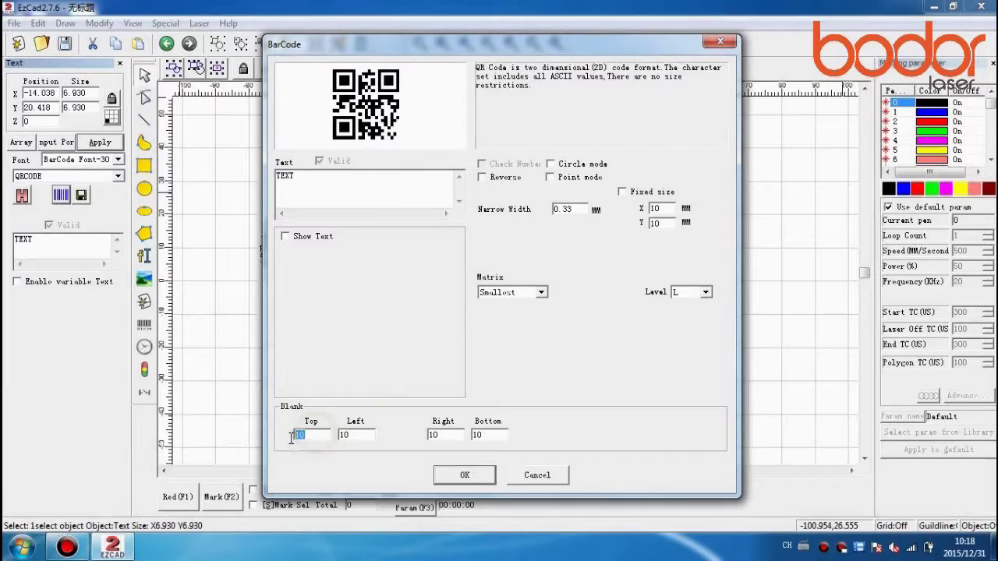
double_click(357, 435)
double_click(441, 435)
double_click(488, 436)
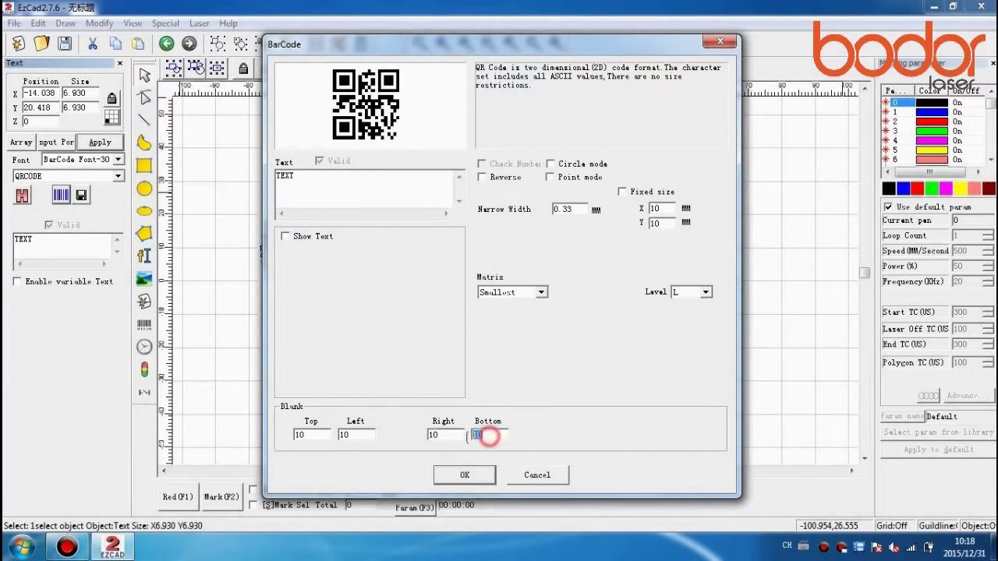
left_click(465, 475)
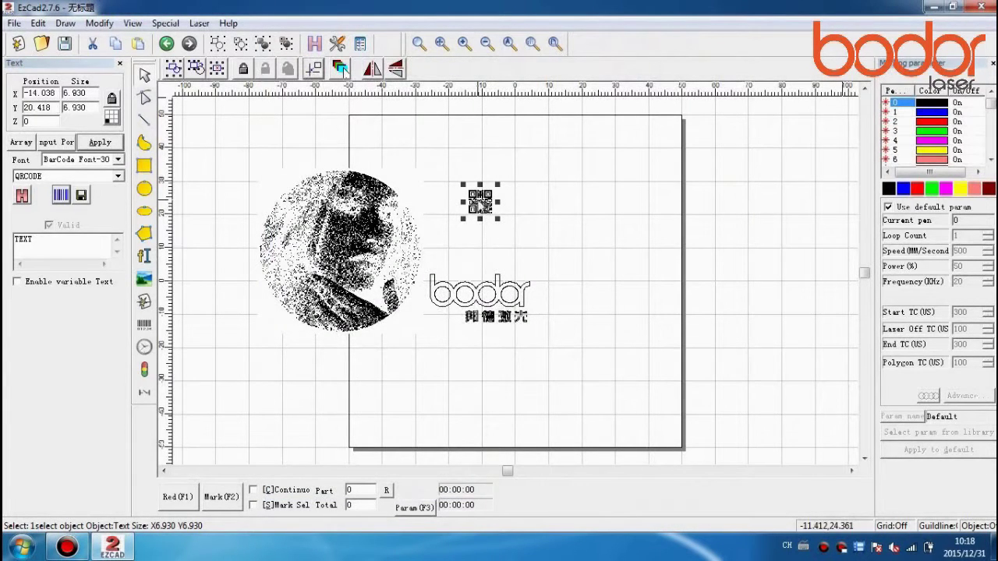
Set the QR code's size to 15 × 15 mm and move it closer to the bodor logo.
double_click(82, 93)
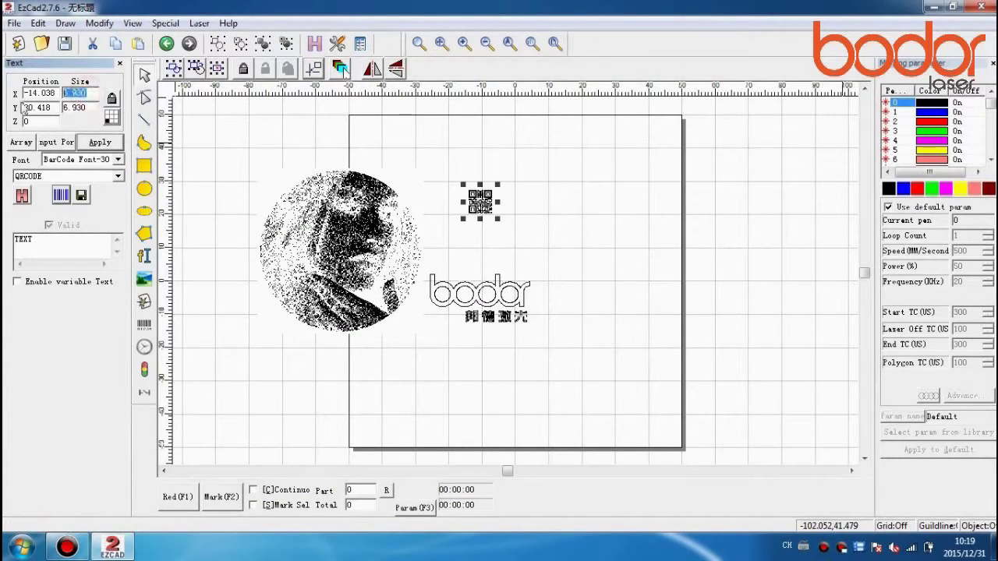
type("1")
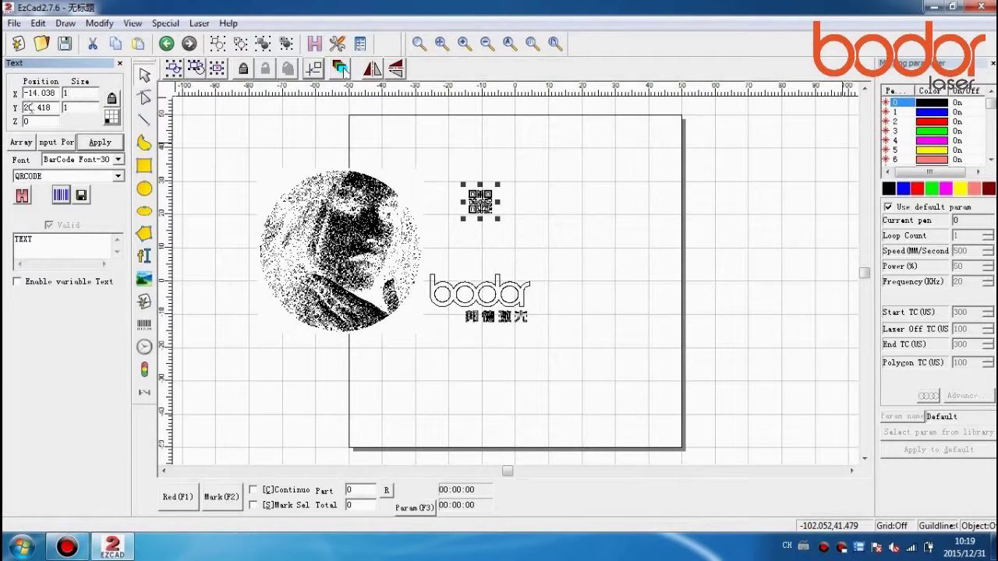
type("5")
left_click(99, 143)
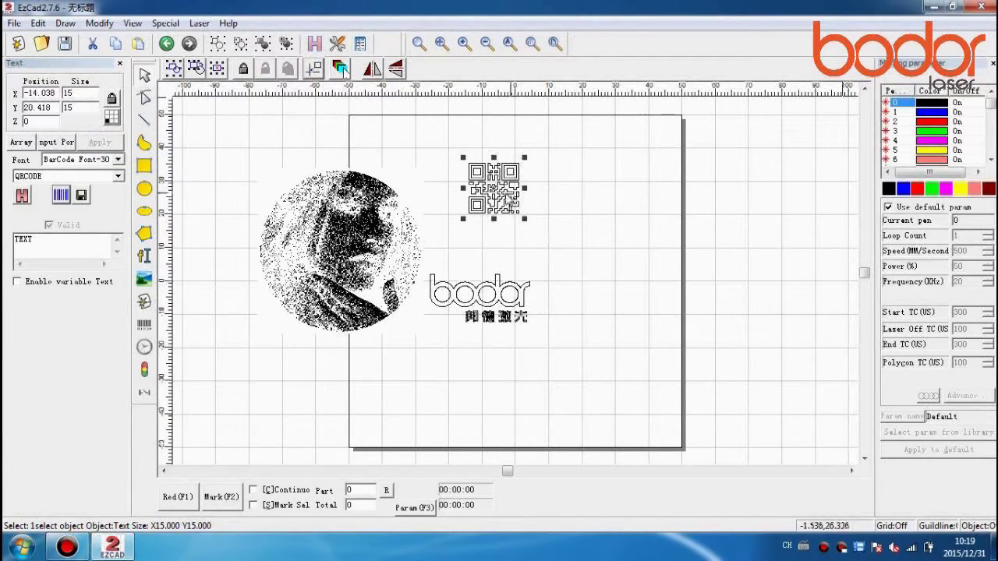
left_click_drag(494, 193, 483, 219)
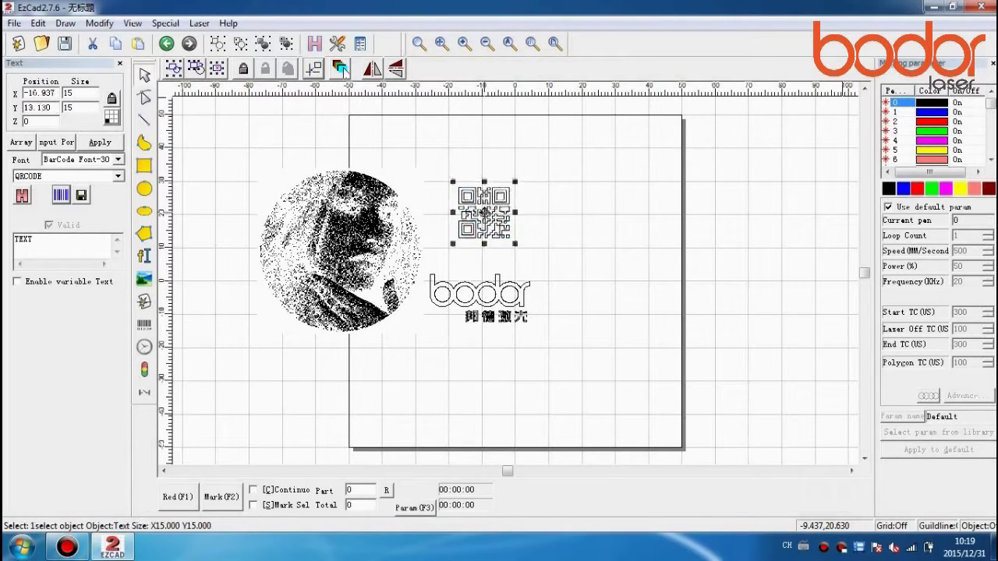
Set the QR code's size to 20 × 20 mm and reposition it above the bodor logo.
left_click(79, 92)
type("20")
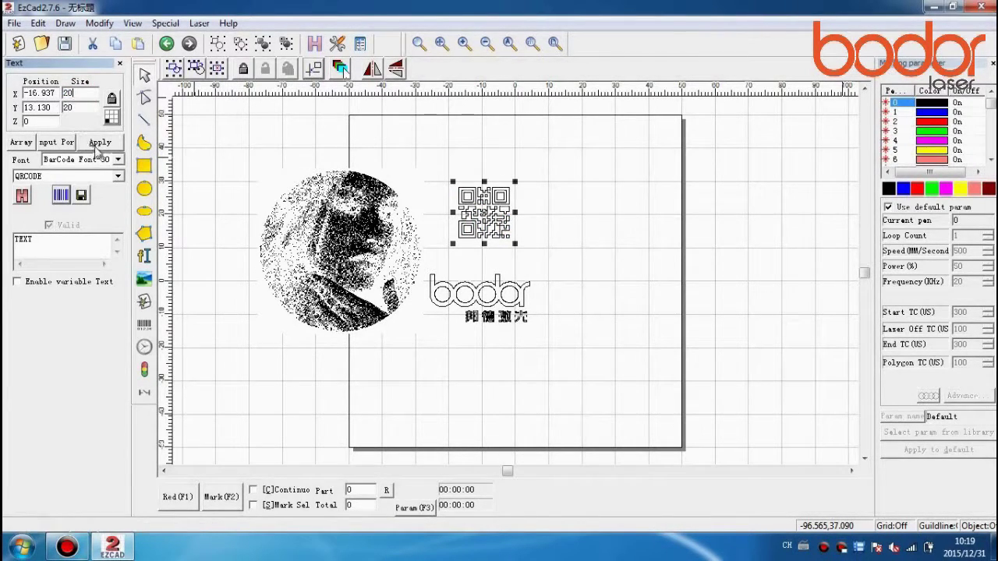
left_click(100, 142)
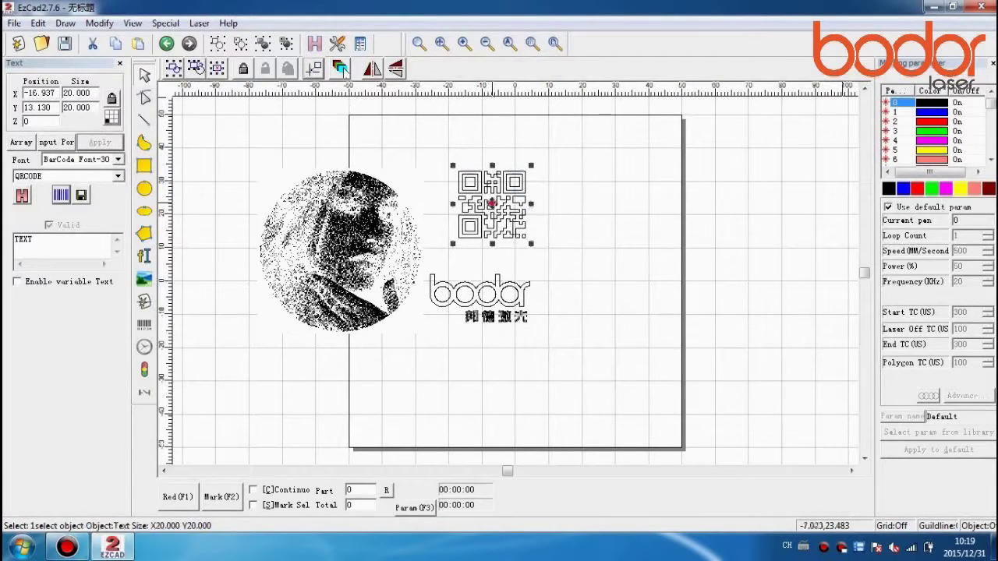
left_click_drag(495, 208, 485, 212)
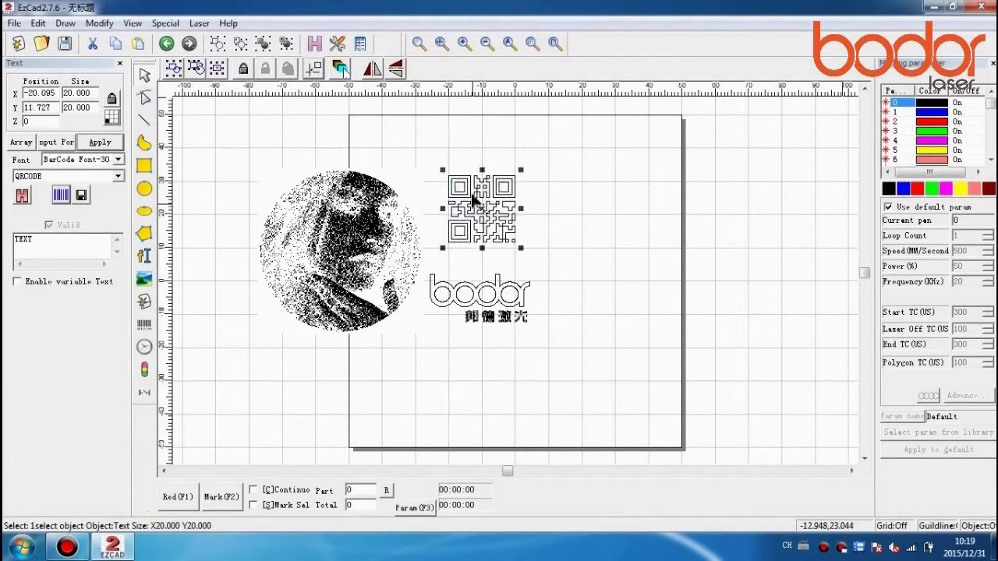
left_click(330, 138)
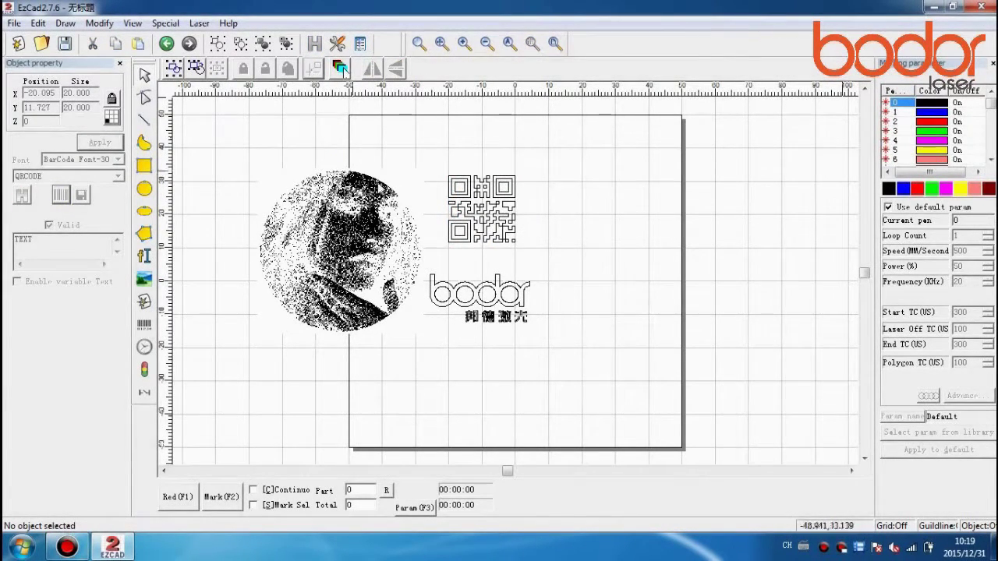
Hatch the QR code with the zigzag hatch type, pen 1 and a line space of 0.01 mm.
left_click(468, 207)
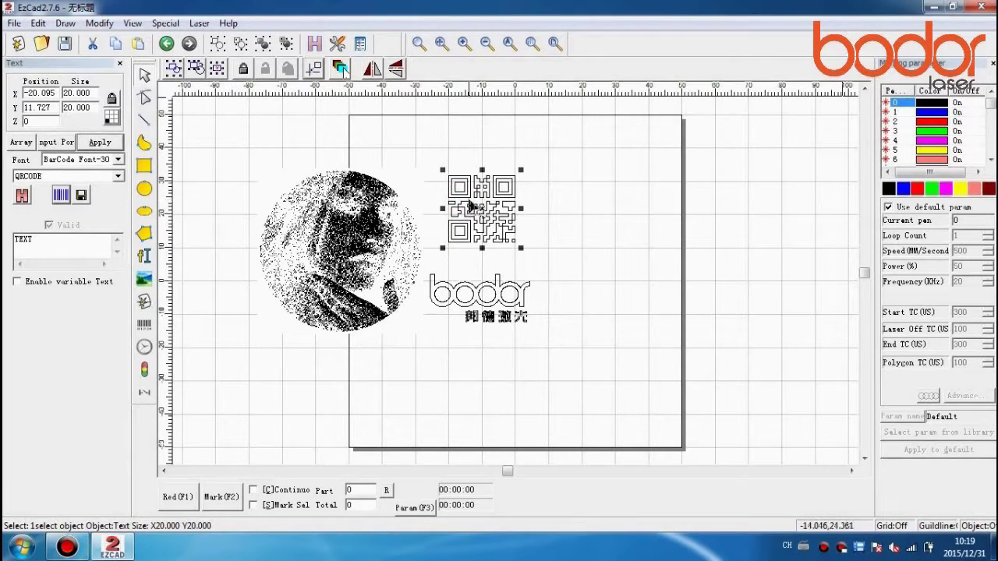
left_click(314, 43)
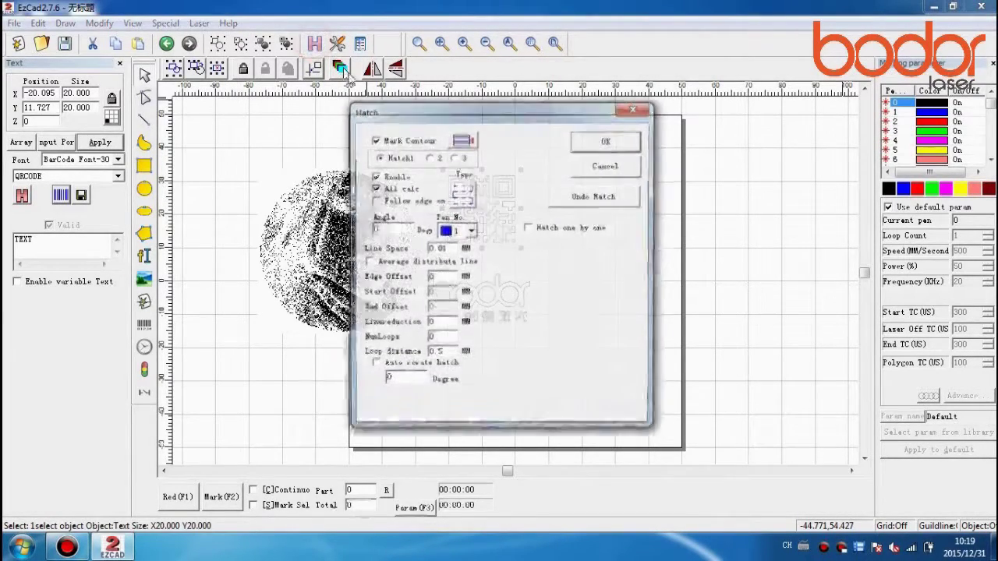
left_click(461, 195)
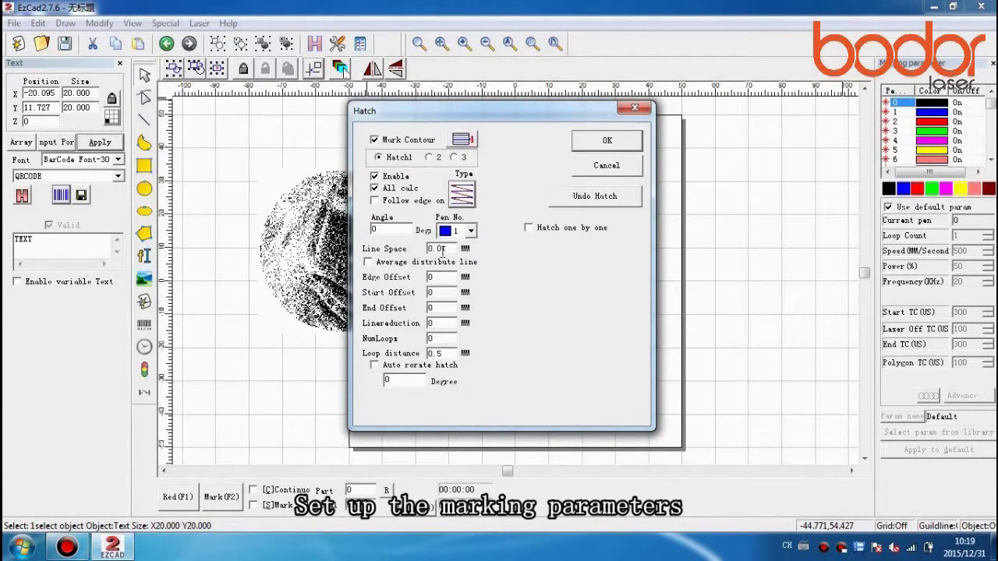
left_click_drag(441, 250, 449, 251)
type("1")
left_click(606, 139)
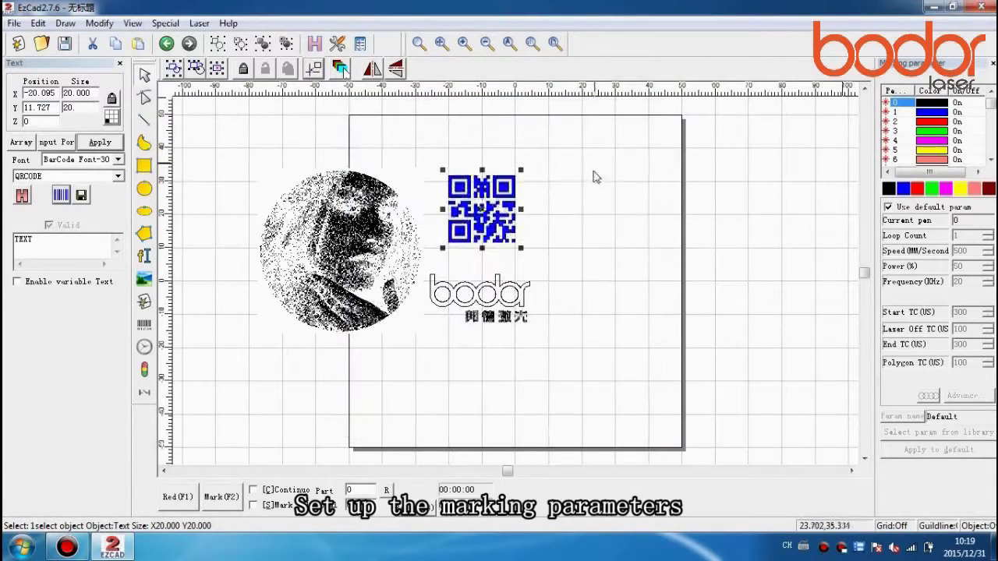
Try black pen 0 on the hatched QR code and assign it blue pen 1.
left_click(905, 189)
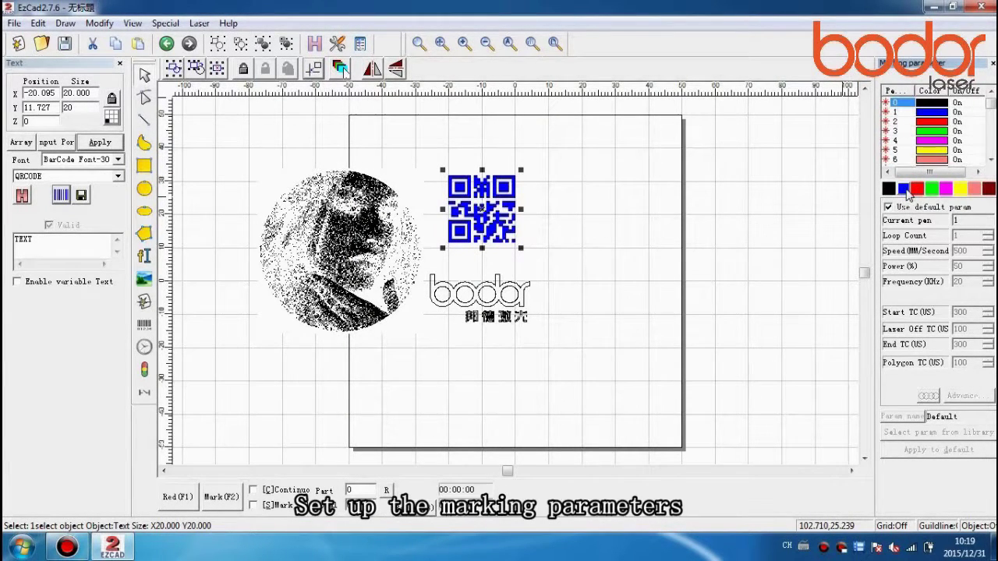
left_click(890, 189)
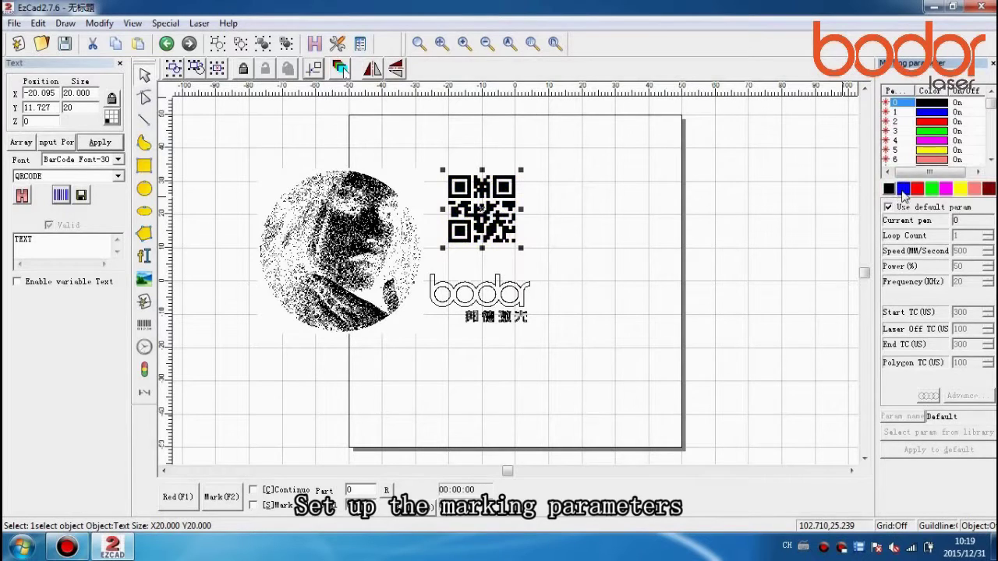
left_click(907, 194)
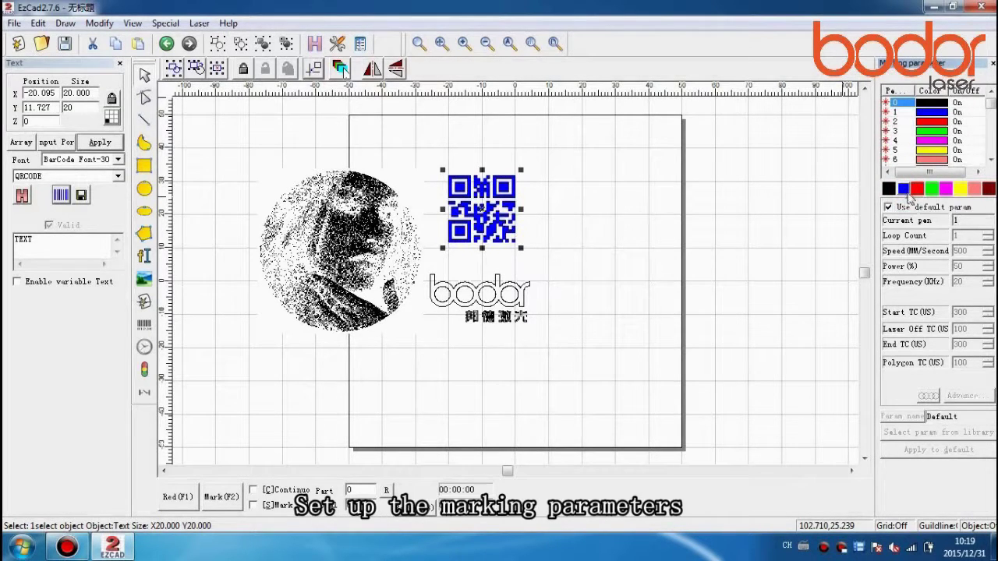
Turn off the default parameters for pen 1 and set its power to 63%.
left_click(888, 207)
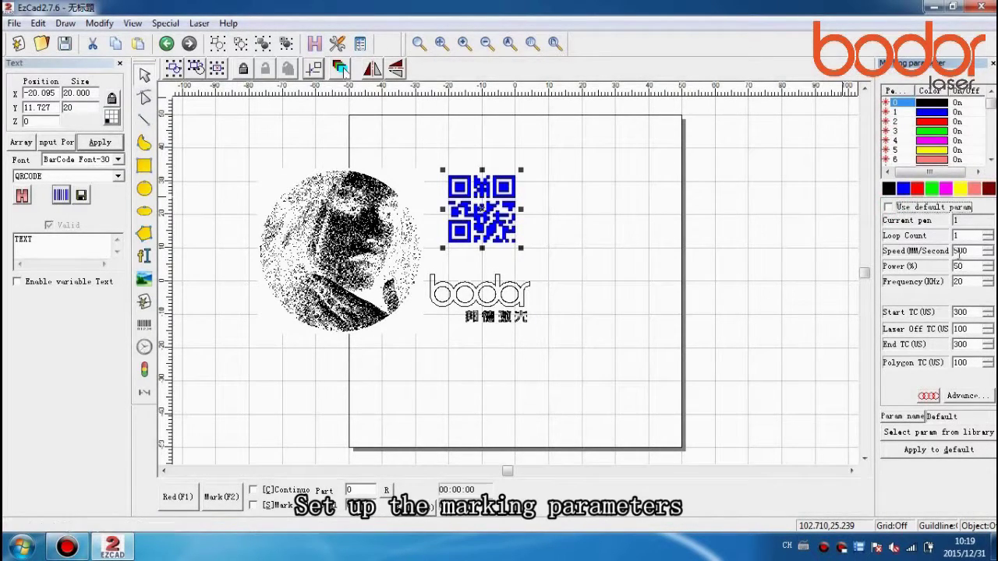
left_click(960, 250)
left_click(959, 266)
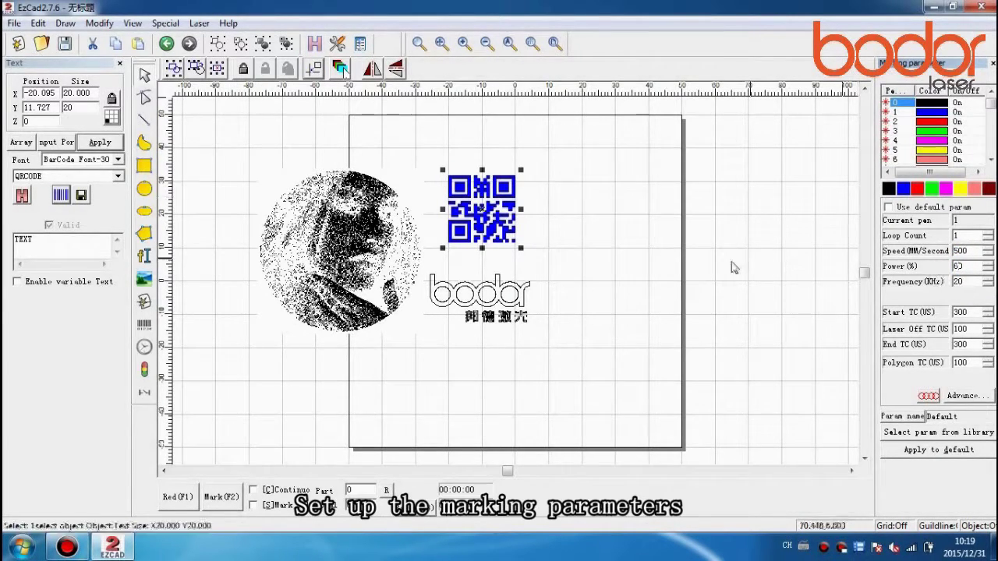
Set the power of pen 1 to 60% and move the bodor logo slightly up toward the QR code.
left_click(690, 254)
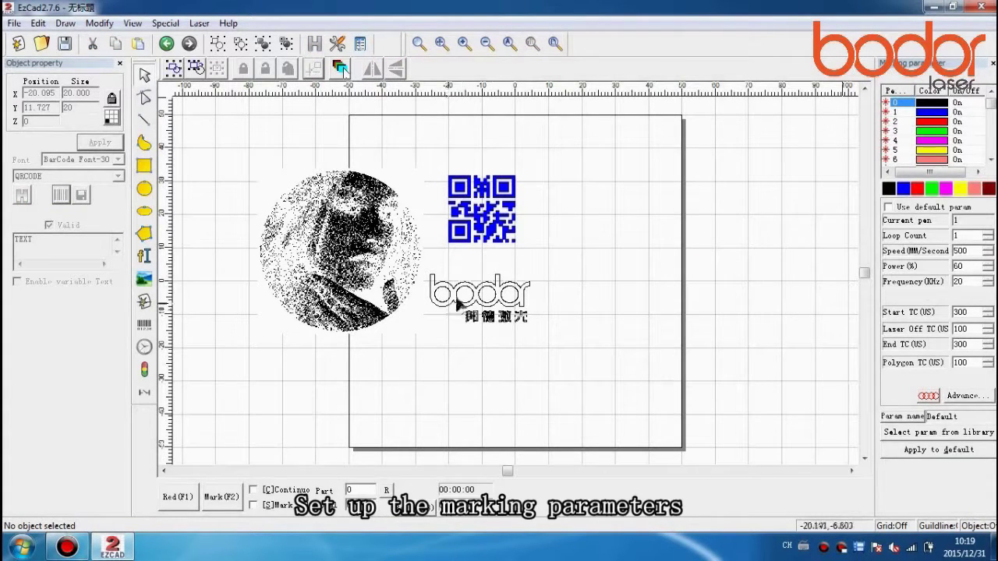
left_click(477, 296)
left_click_drag(479, 296, 481, 283)
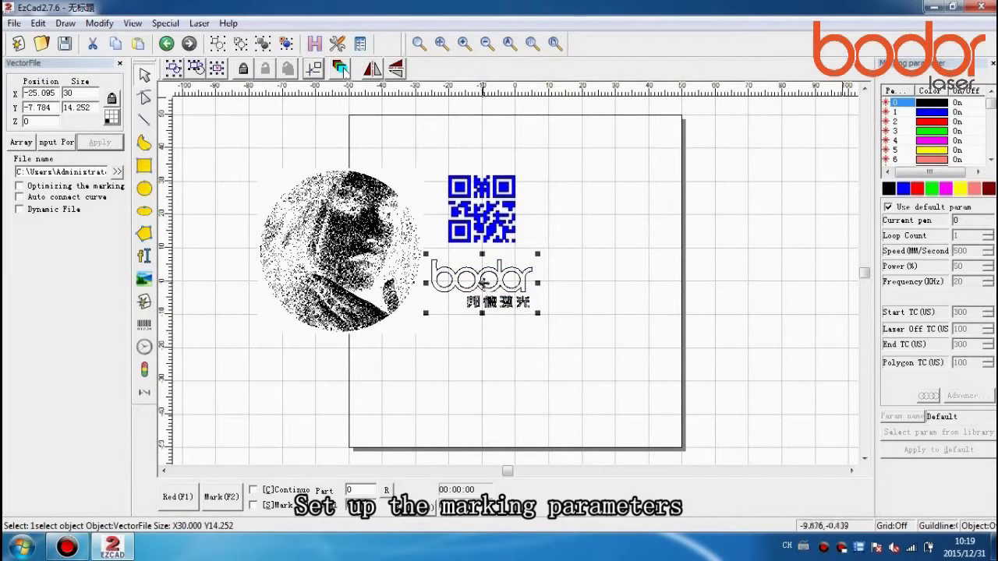
Turn off the default parameters for the logo's pen 0 and set its speed to 400 mm/s and power to 30%.
left_click(902, 209)
left_click(961, 250)
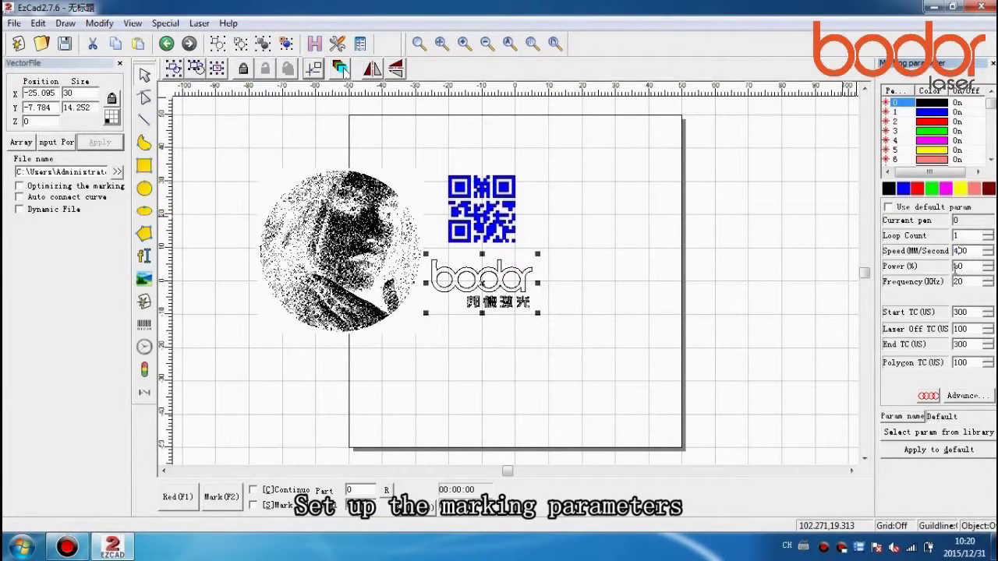
double_click(957, 266)
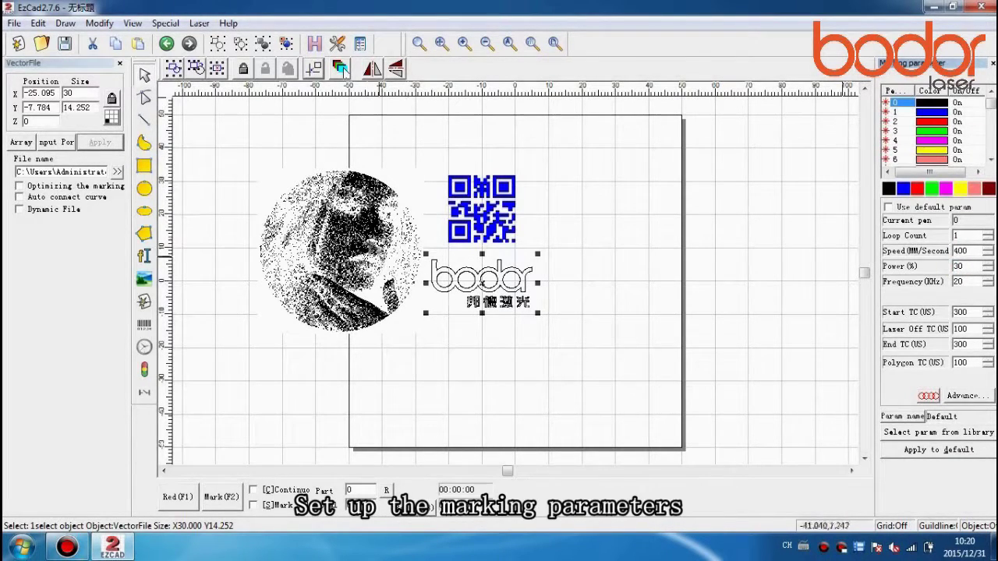
left_click(648, 258)
Assign red pen 2 to the portrait picture, turn off its default parameters, and set speed 900 mm/s and power 30%.
left_click(343, 234)
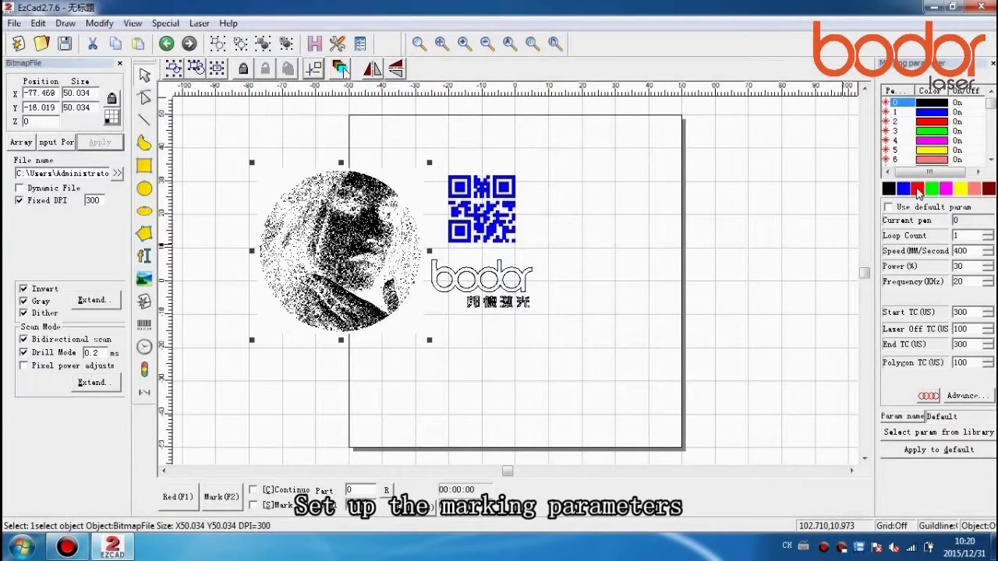
left_click(917, 190)
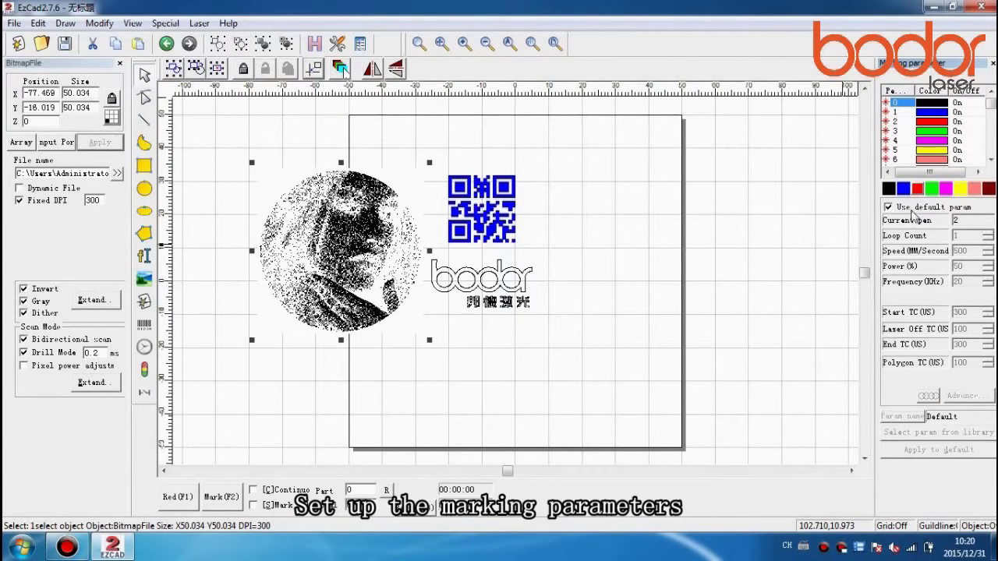
left_click(911, 209)
double_click(957, 266)
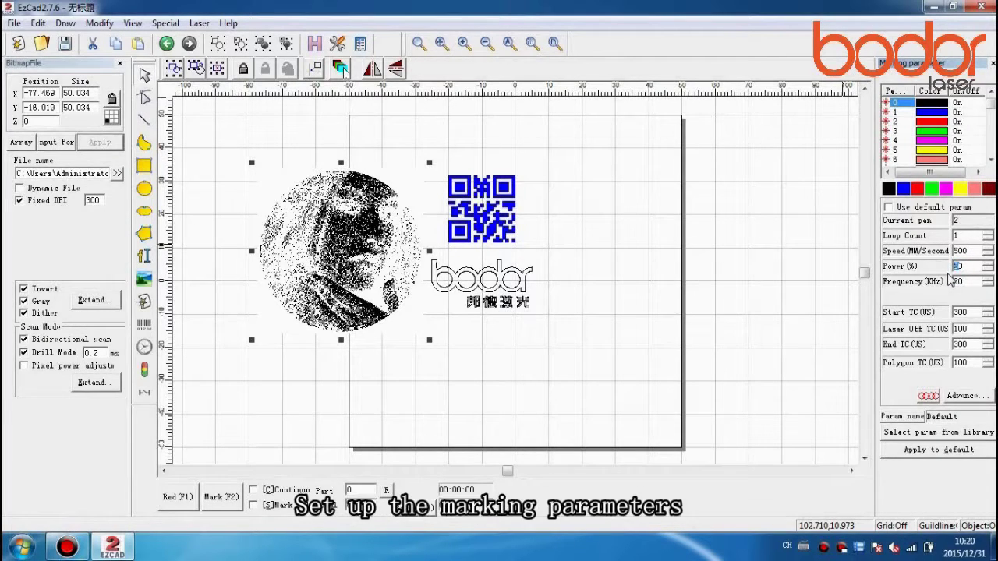
double_click(959, 250)
type("900")
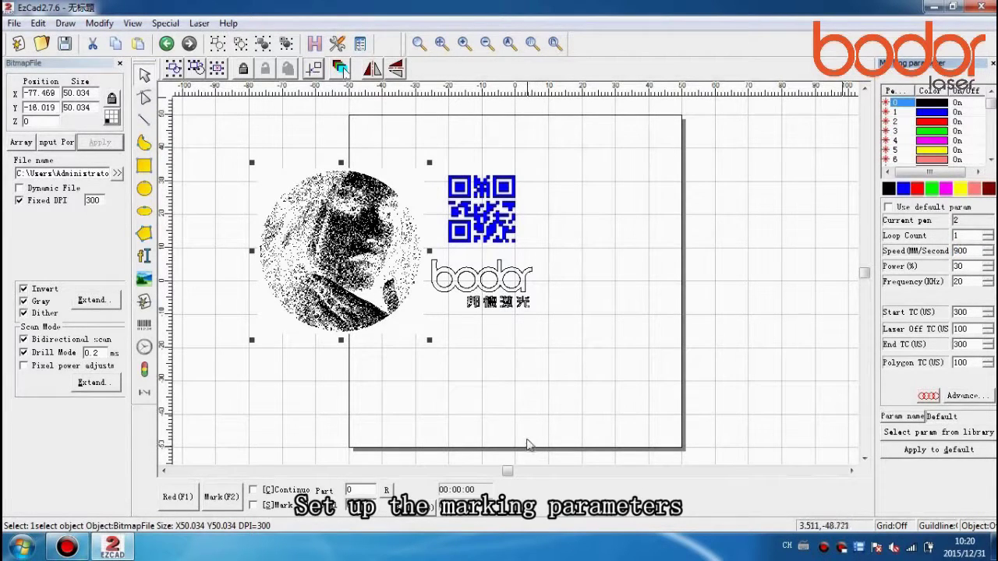
left_click(534, 408)
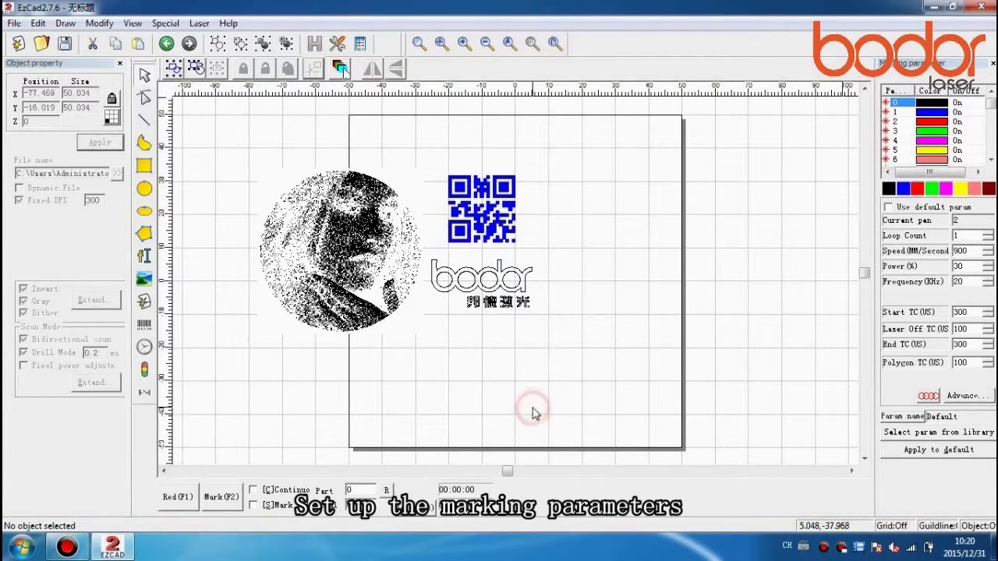
Select the picture, QR code and logo together and centre them in the work area.
left_click(233, 142)
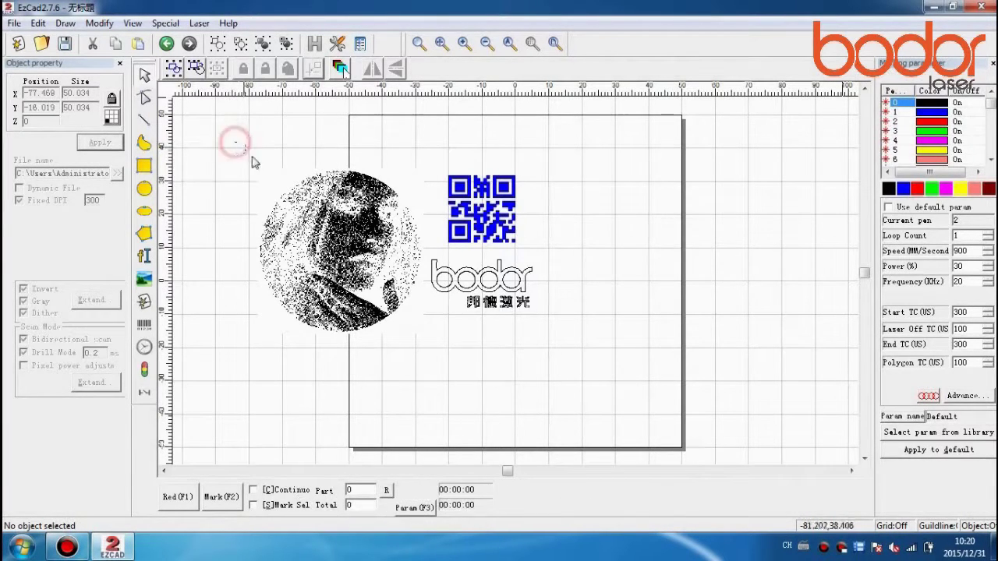
left_click_drag(254, 161, 613, 372)
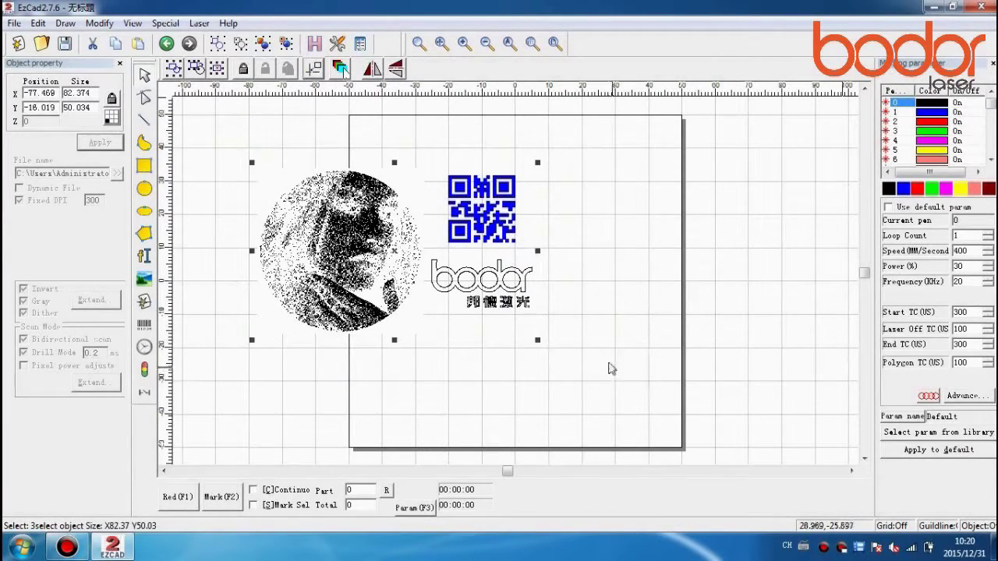
left_click(314, 69)
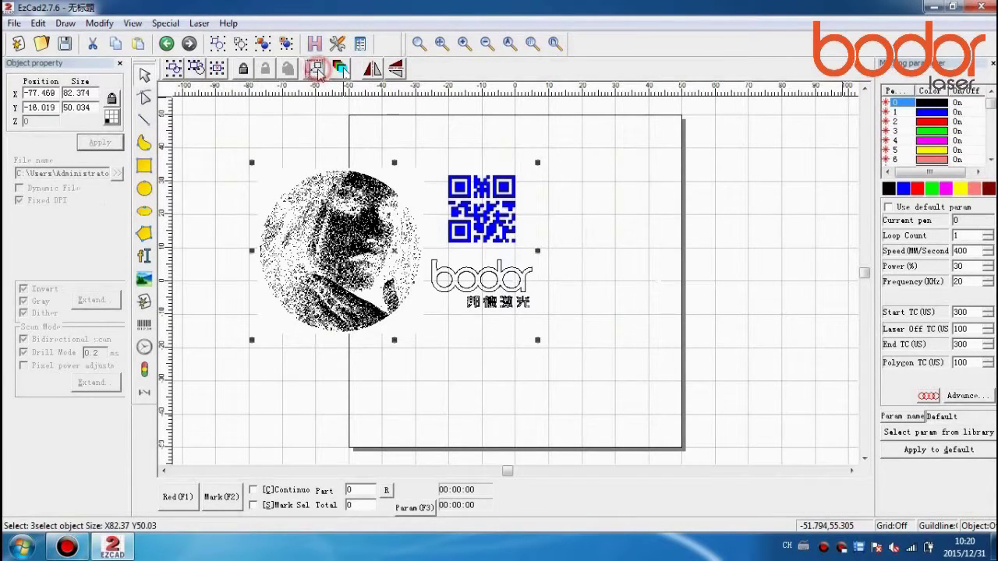
left_click(357, 178)
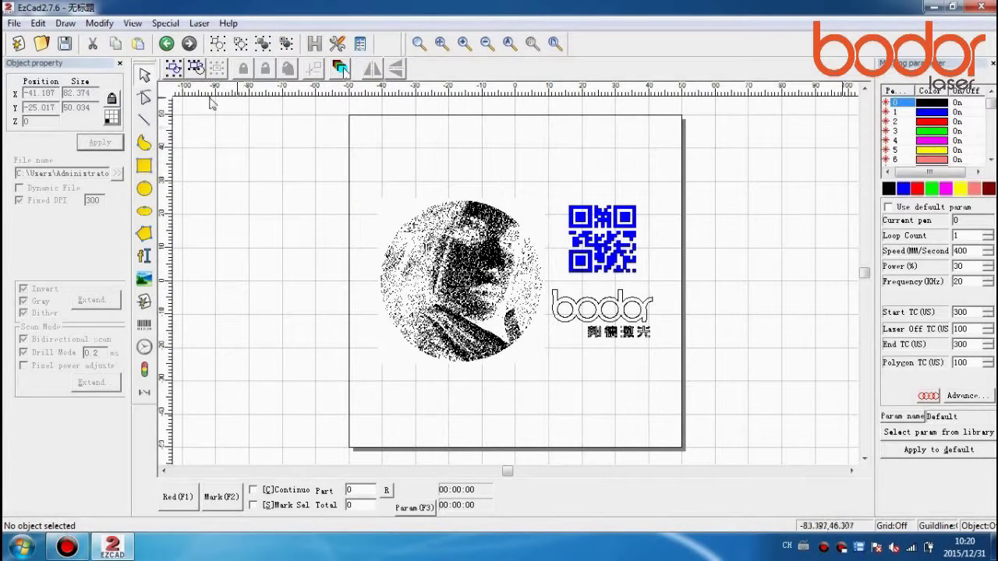
Show the object list and move 55.jpg to the first place in the marking order.
left_click(134, 23)
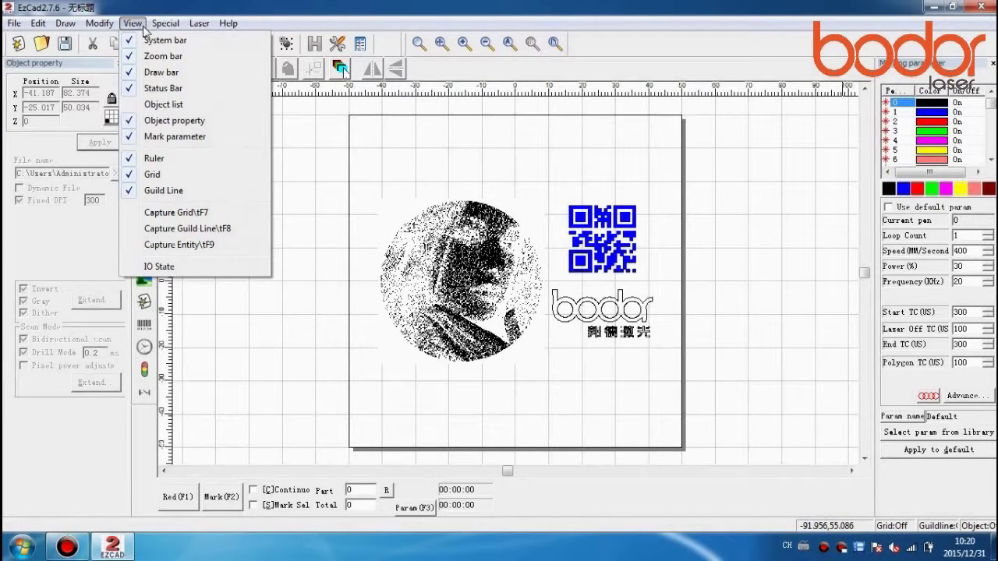
left_click(163, 105)
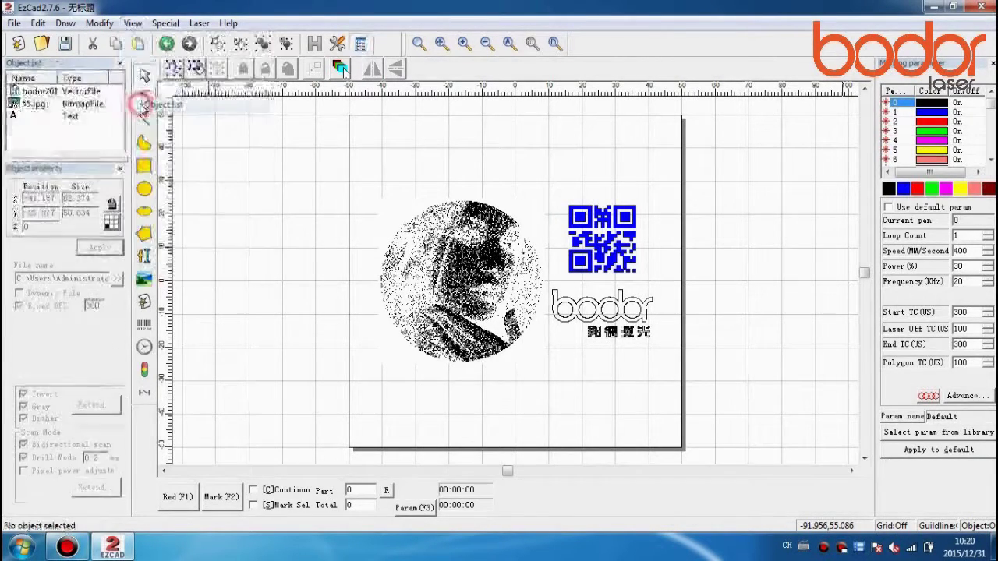
left_click(71, 117)
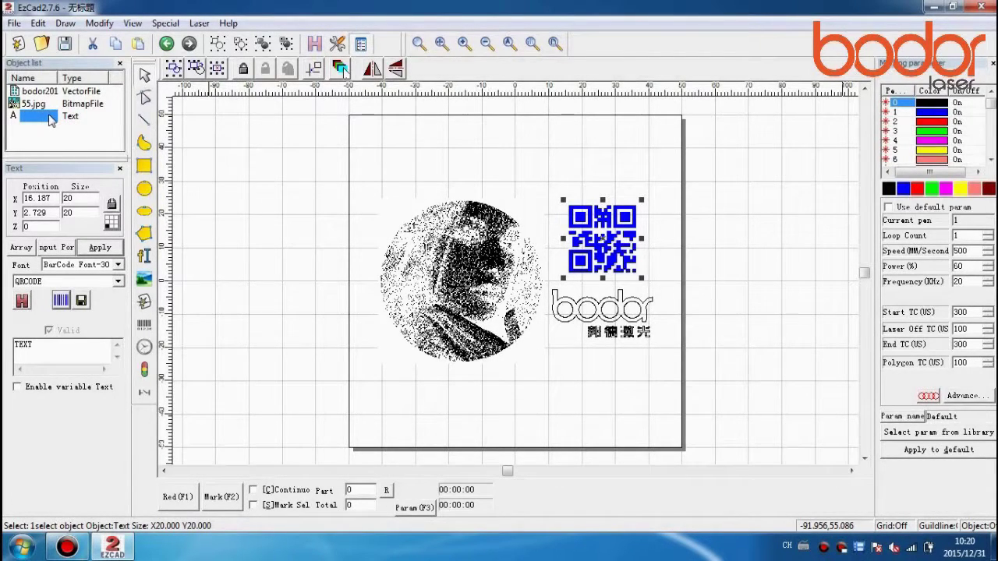
left_click(40, 107)
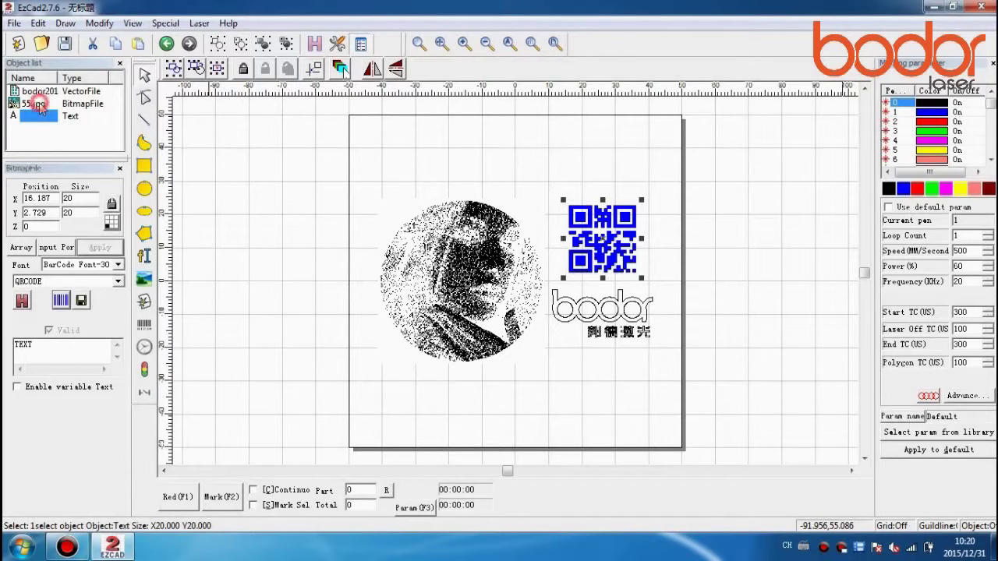
mouse_move(40, 107)
left_mouse_down()
mouse_move(54, 111)
mouse_move(47, 80)
mouse_move(35, 92)
mouse_move(47, 116)
mouse_move(46, 106)
left_mouse_up()
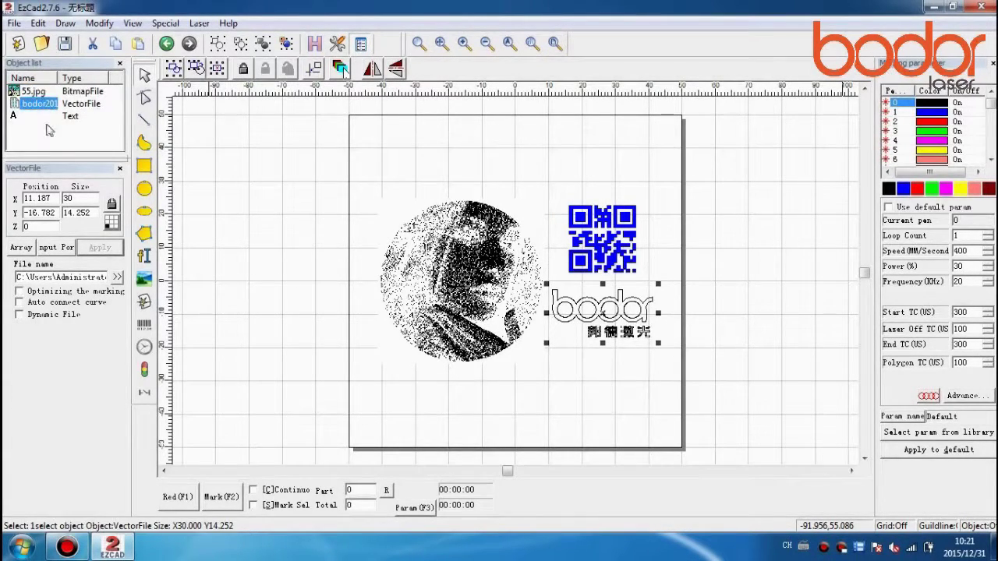
Review the listed objects and move the bodor vector file after the QR code text in the marking order.
left_click(38, 116)
left_click(33, 91)
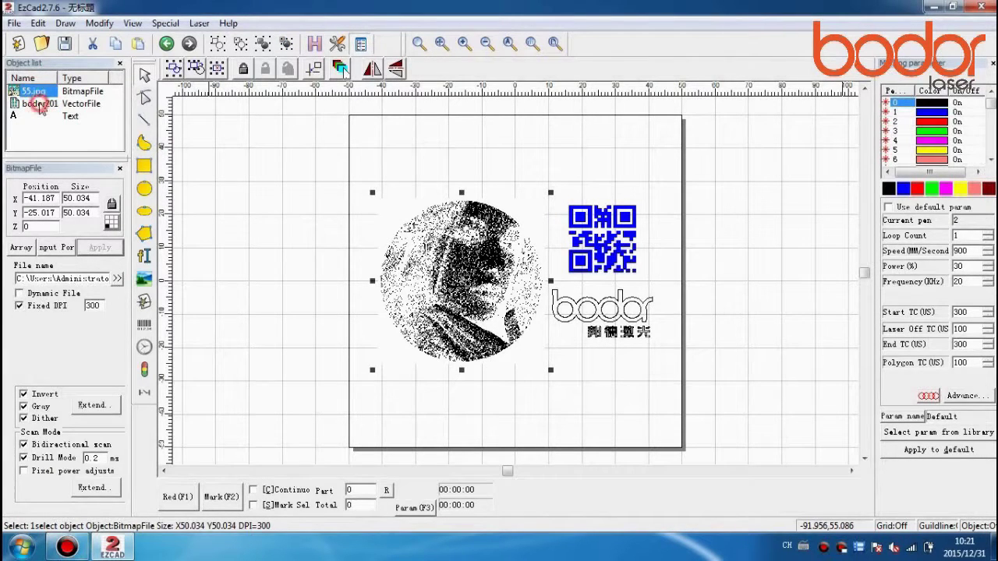
left_click(39, 104)
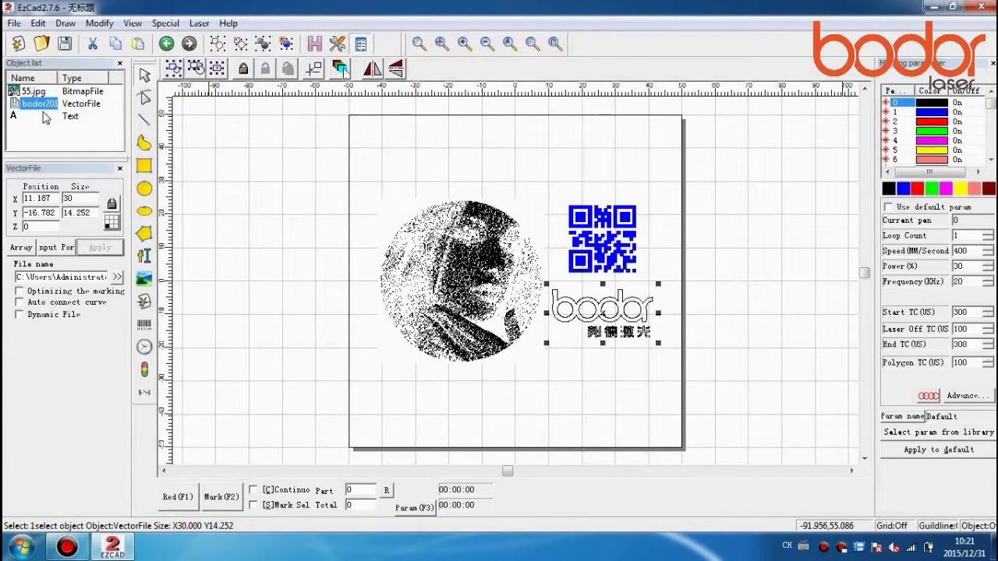
left_click(69, 117)
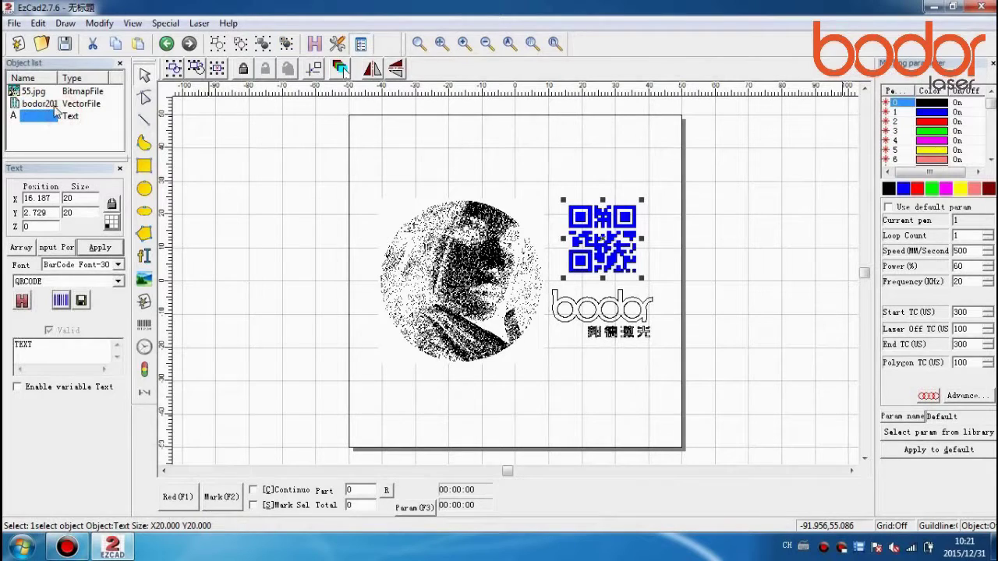
left_click(45, 106)
left_click_drag(47, 109, 51, 127)
left_click(61, 148)
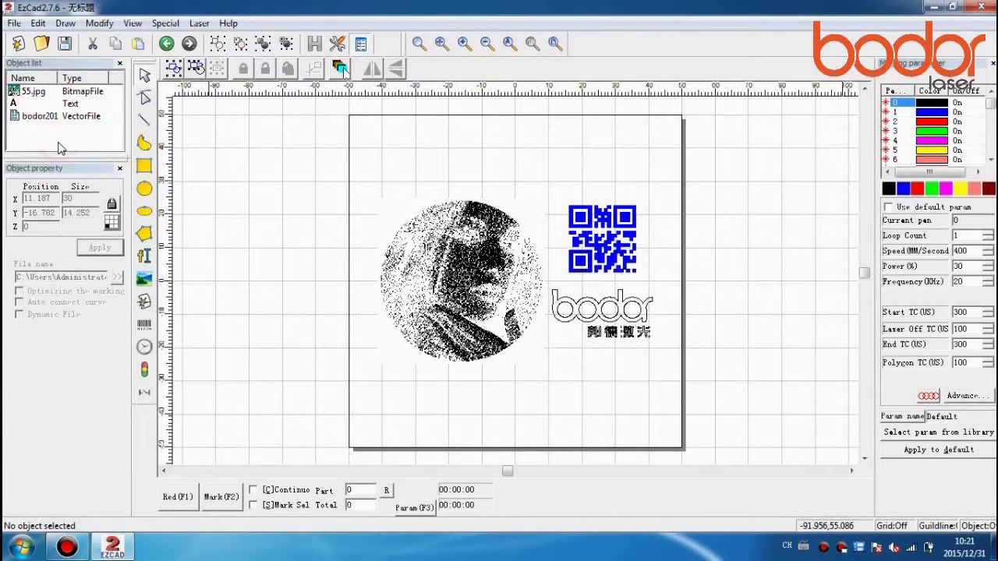
Go through the bitmap, text and vector file in the object list to check the marking order.
left_click(82, 93)
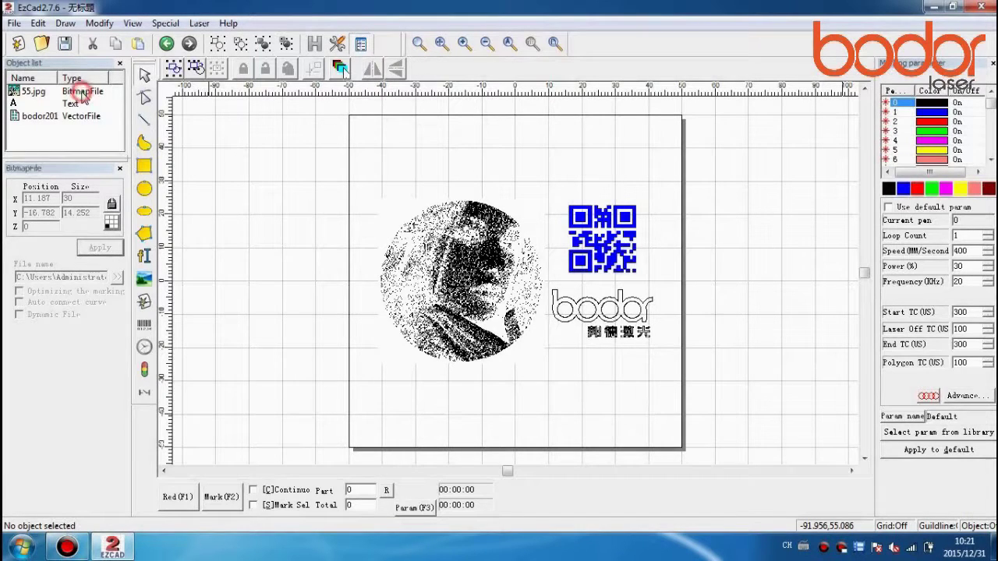
left_click(75, 104)
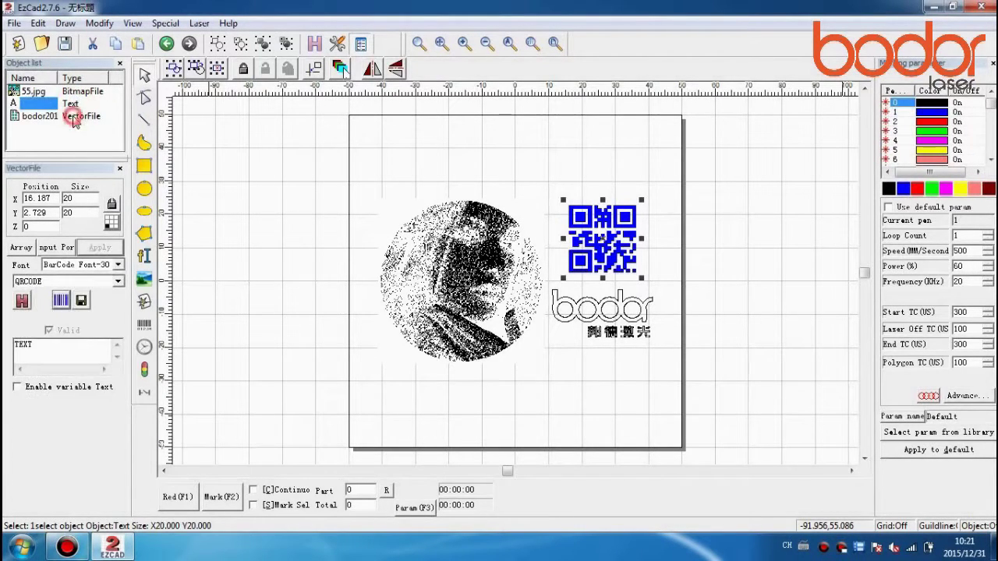
left_click(77, 117)
left_click(331, 208)
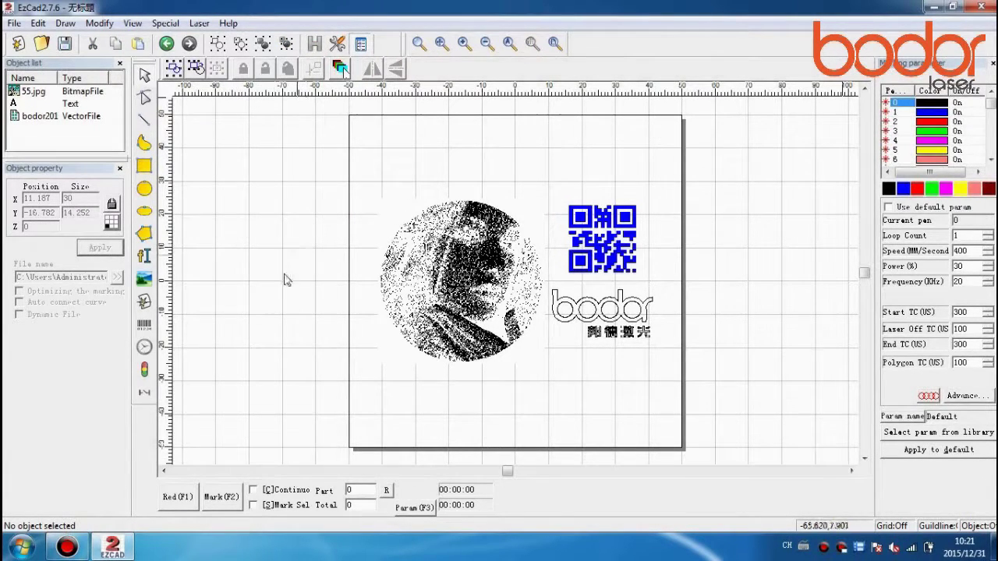
Check the marking position with the red light pointer, stop it, and start marking.
left_click(179, 504)
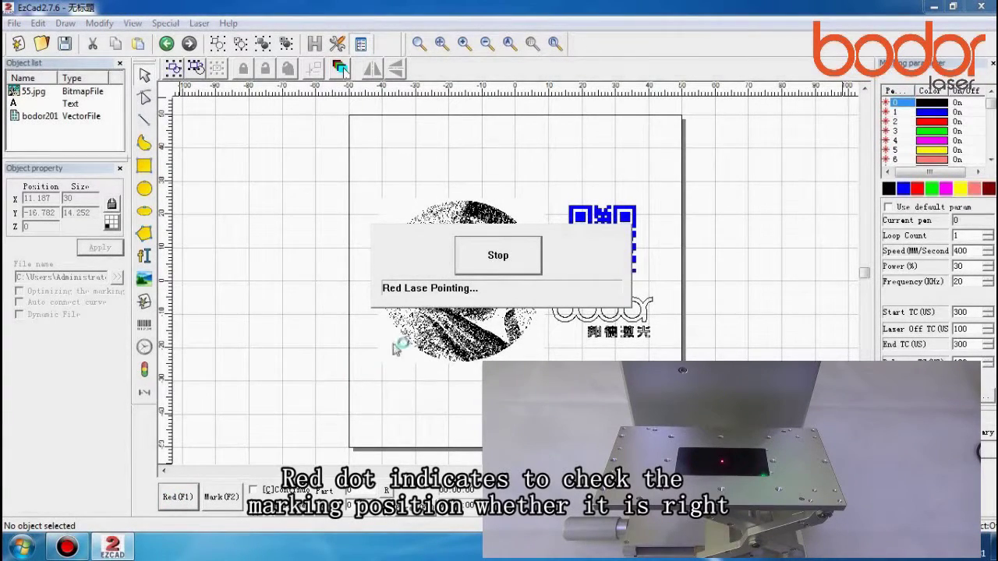
left_click(516, 268)
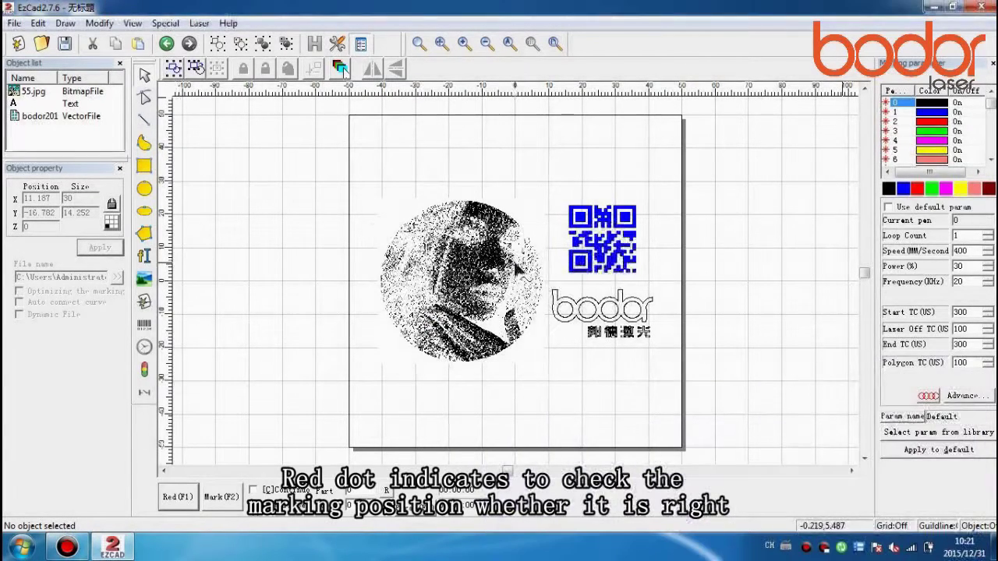
left_click(220, 503)
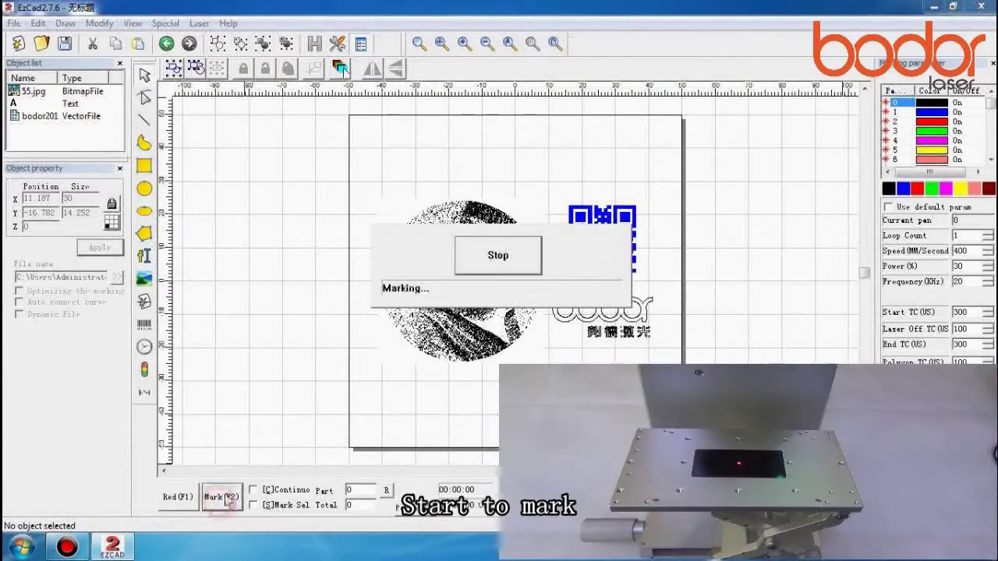